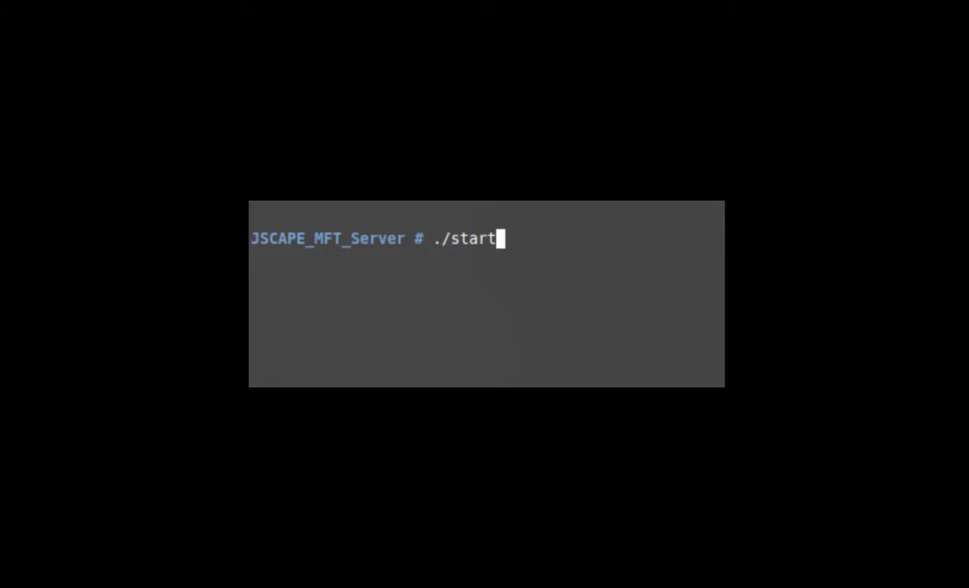
Start the server with start_service.sh and define a 'user1 file transfer activities' search from 9/1/2016 for username user1.
text(_service.s)
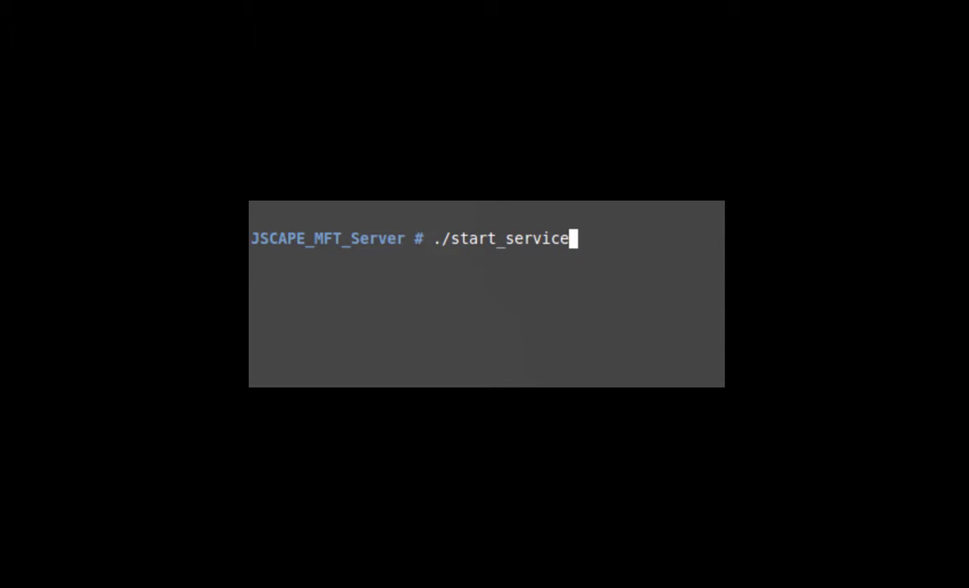
text(h)
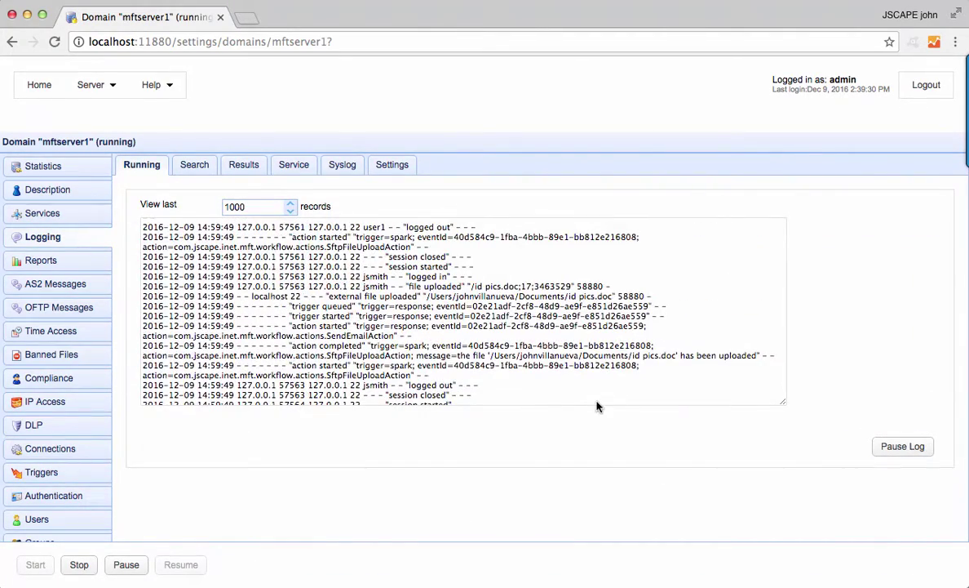
click(196, 165)
text(user1 file transfer activities)
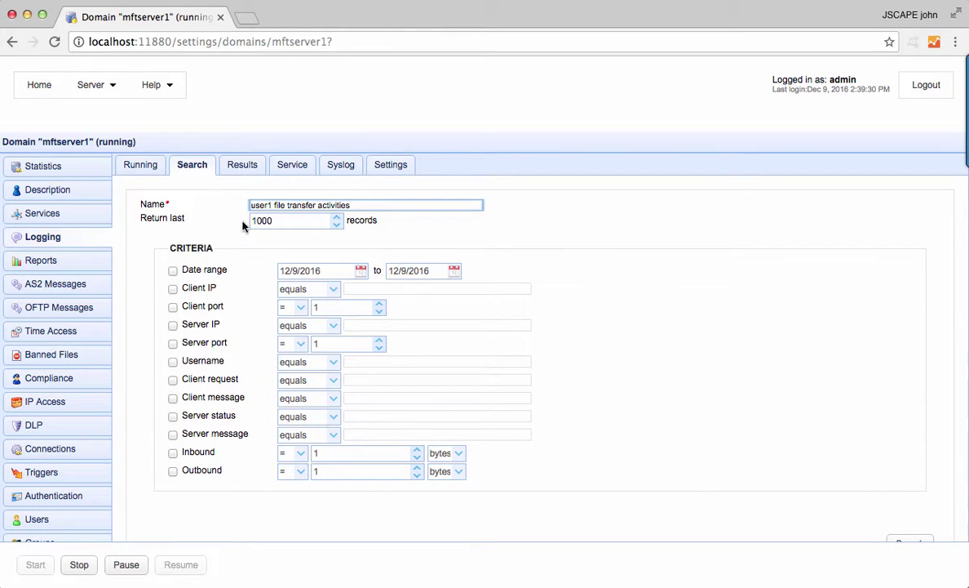
click(173, 270)
click(318, 270)
click(297, 288)
click(369, 326)
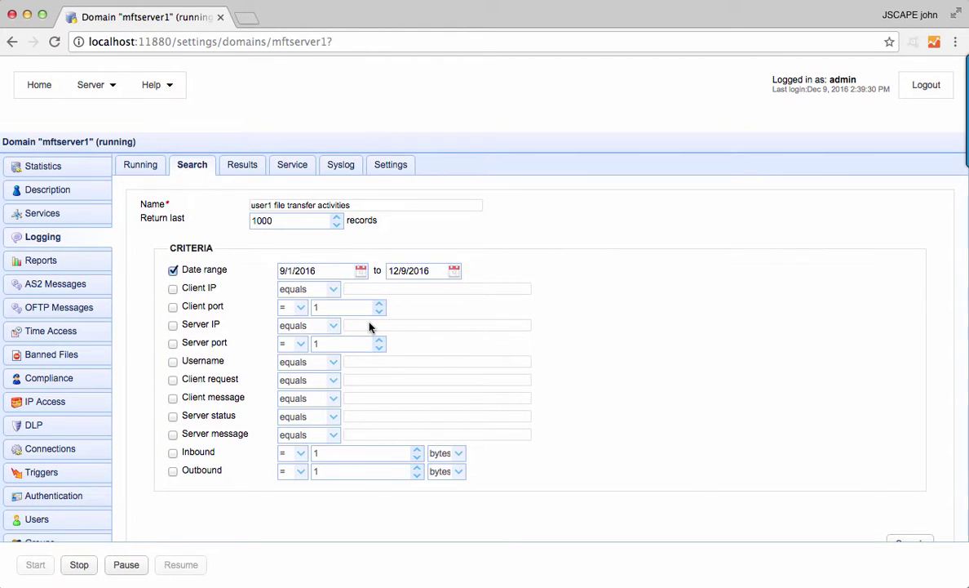
click(172, 362)
text(user1)
Run the search, refresh its progress, and view the found records.
click(910, 541)
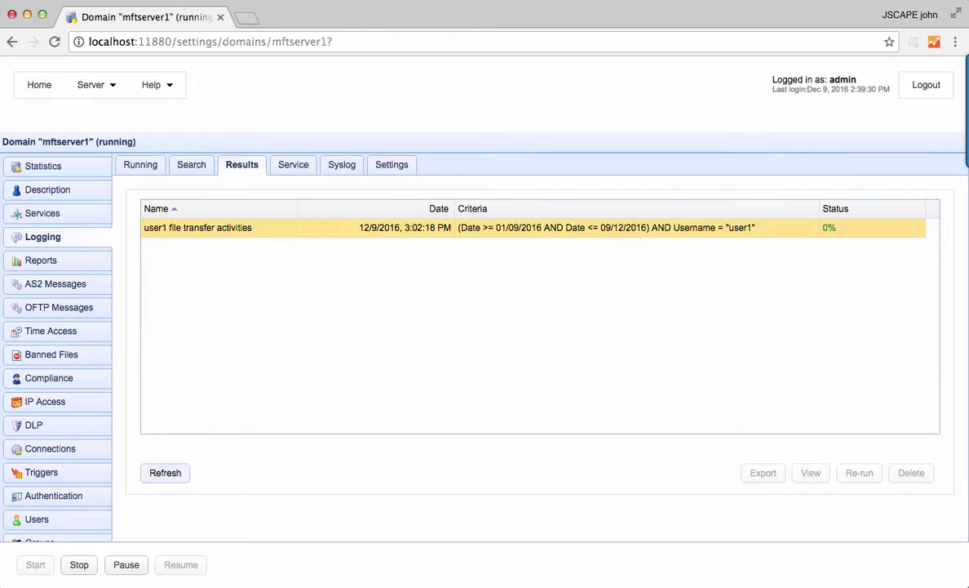
click(811, 472)
click(239, 470)
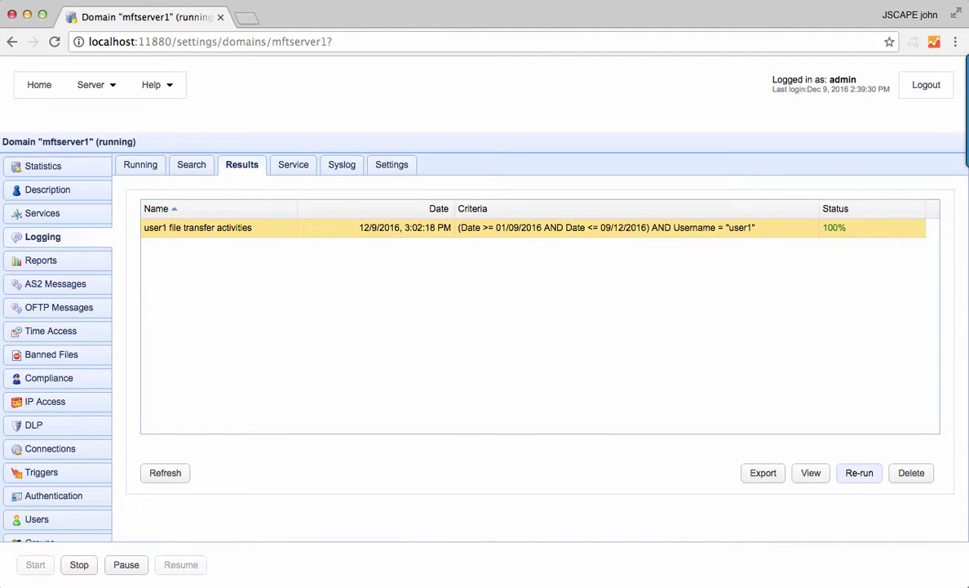
Show the log service settings, then print the install path and list the logs folder in Terminal.
click(293, 164)
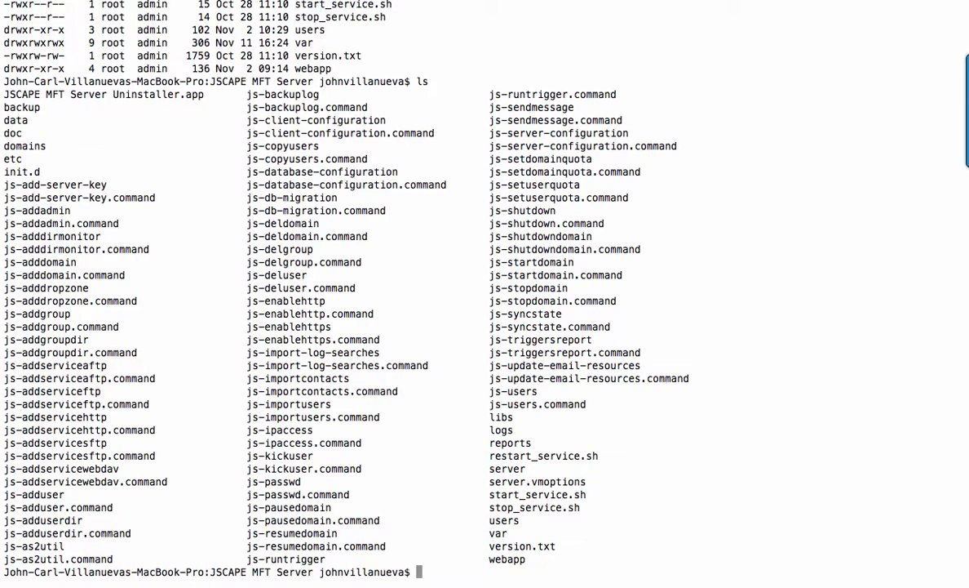
text(pwd)
key(Return)
text(cd logs)
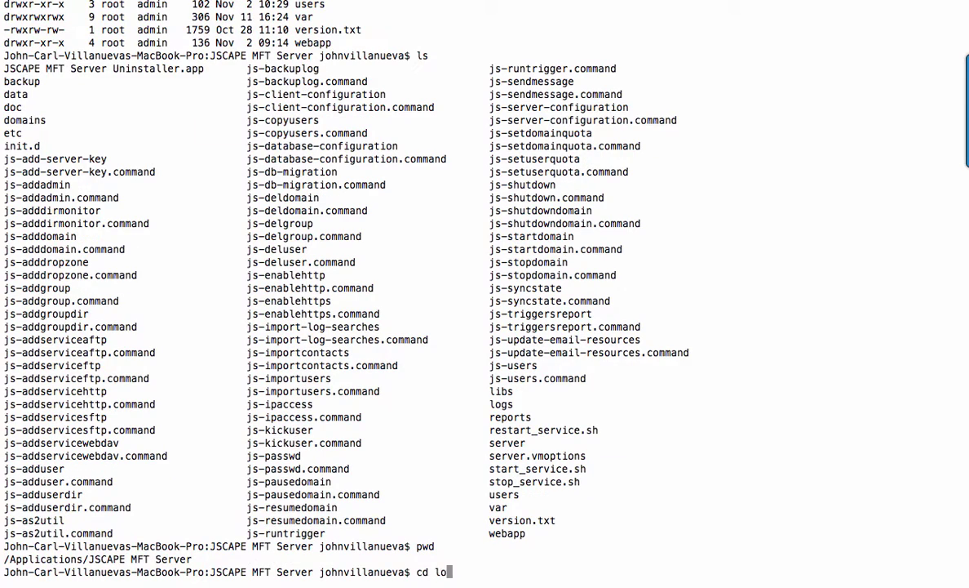
key(Return)
text(ls)
key(Return)
Enter the mftserver1 log folder, list its daily logs, and open the 2016-12-09 log.
text(cd mftserver1)
key(Return)
text(ls)
key(Return)
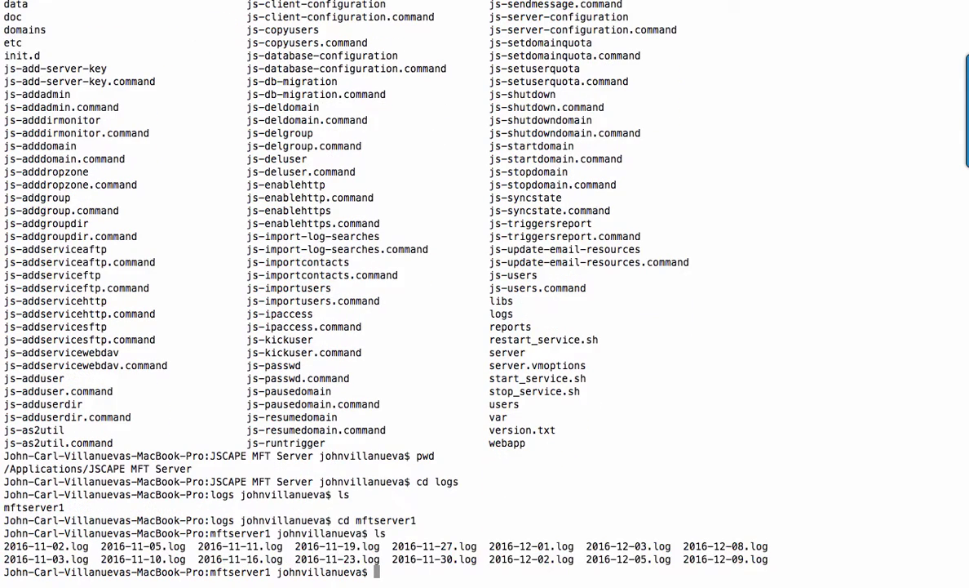
text(less 2016-12-09)
key(Tab)
key(Return)
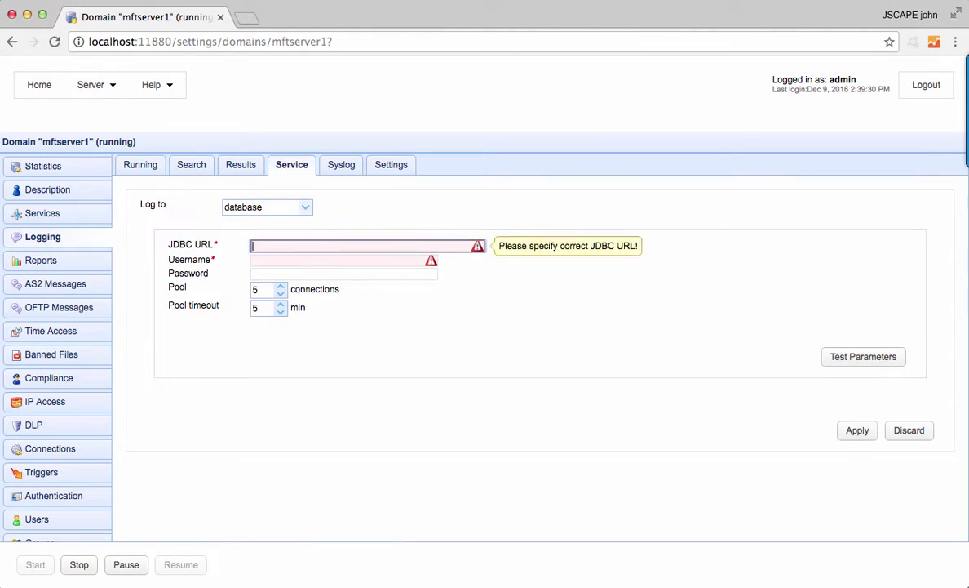
Enter JDBC URL jdbc:mysql://localhost/jscape and database username admin.
text(jdbc:mysql://localhost/jscape)
key(Tab)
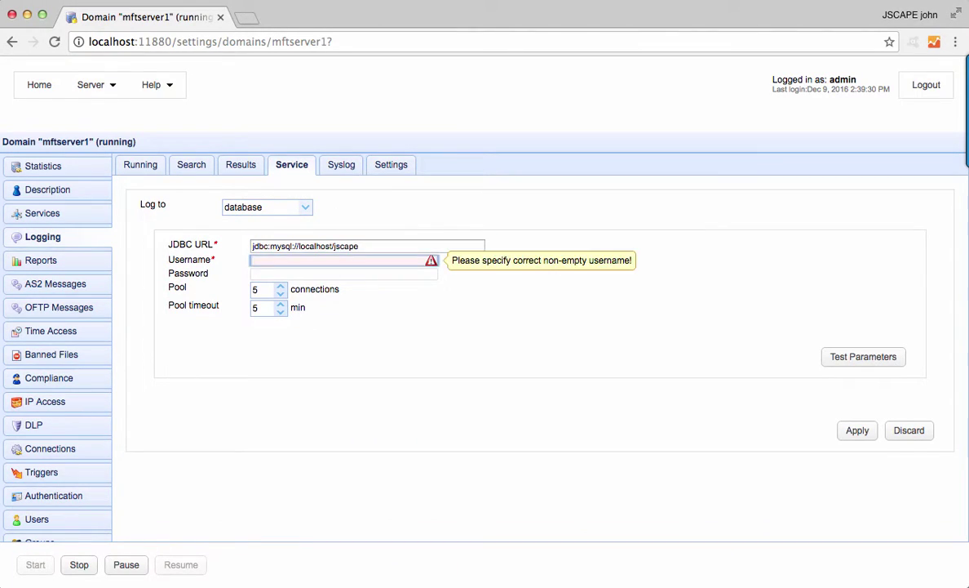
text(admin)
key(Tab)
text(admin)
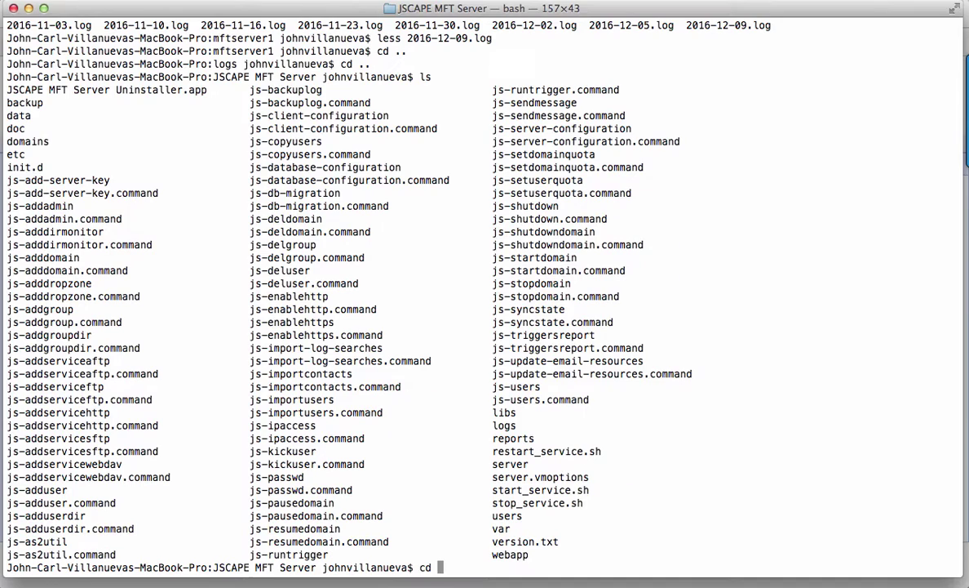
List the etc configuration folder, return to the install folder, and head into libs/jdbc.
text(etc)
key(Return)
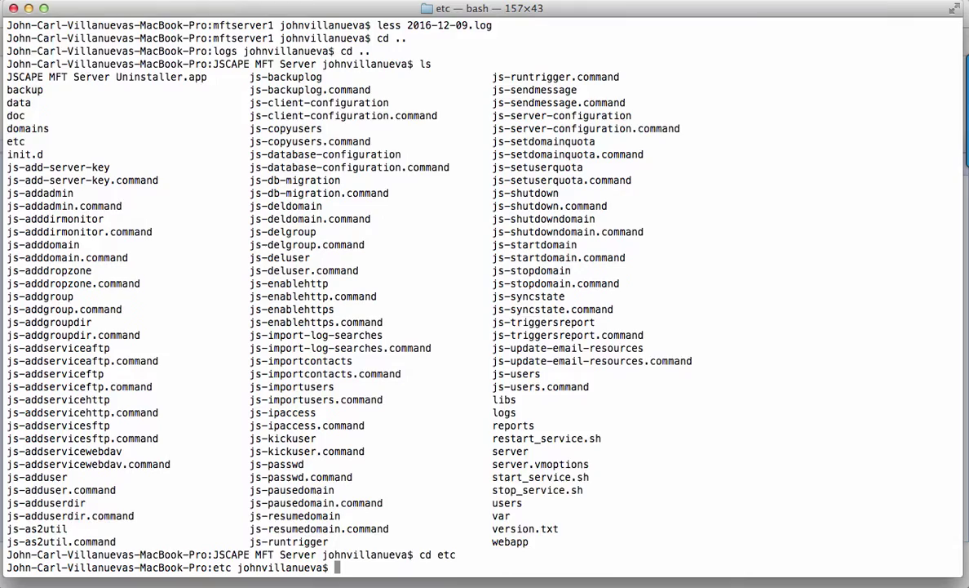
text(ls)
key(Return)
text(cd ..)
key(Return)
text(ls)
key(Return)
text(cd libs/jdbc)
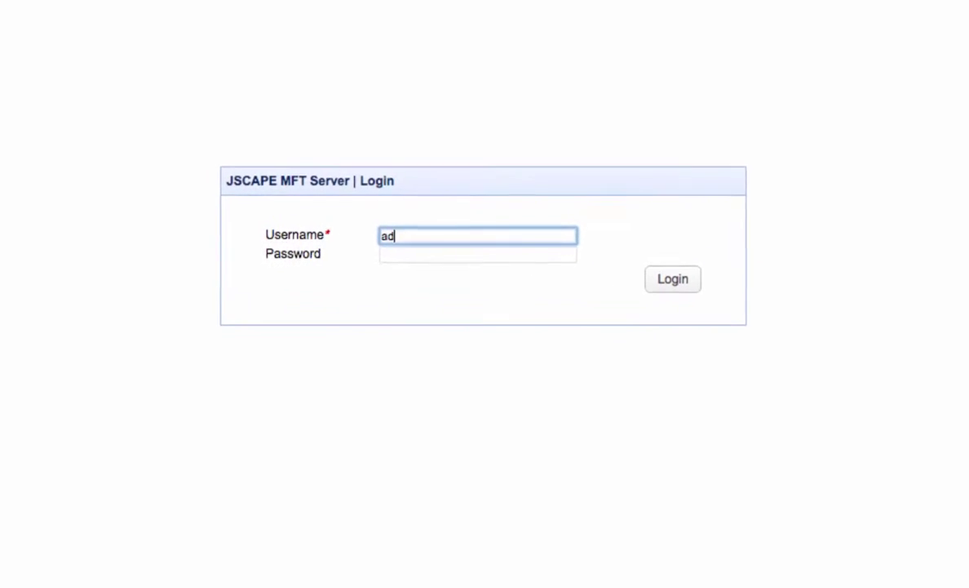
key(Tab)
text(admin)
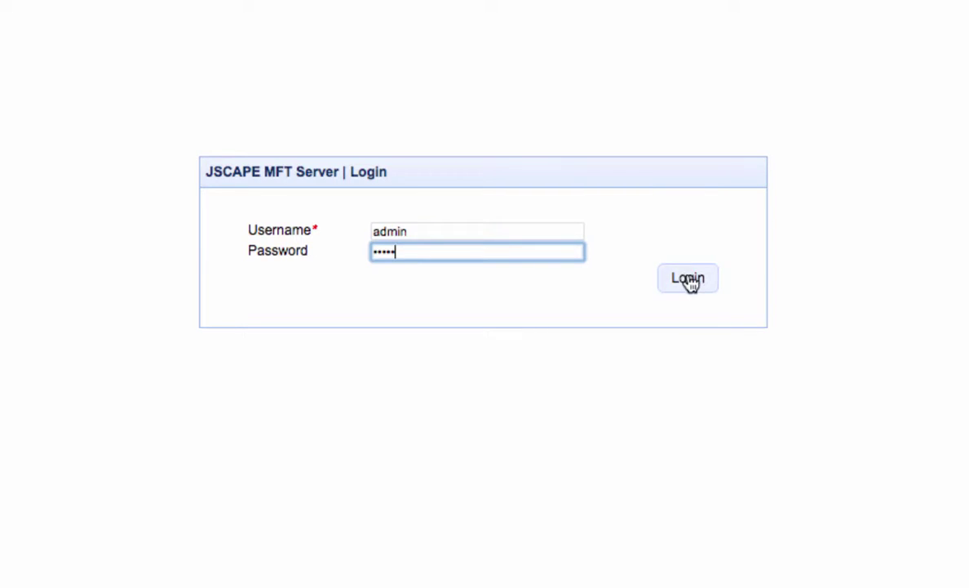
click(688, 280)
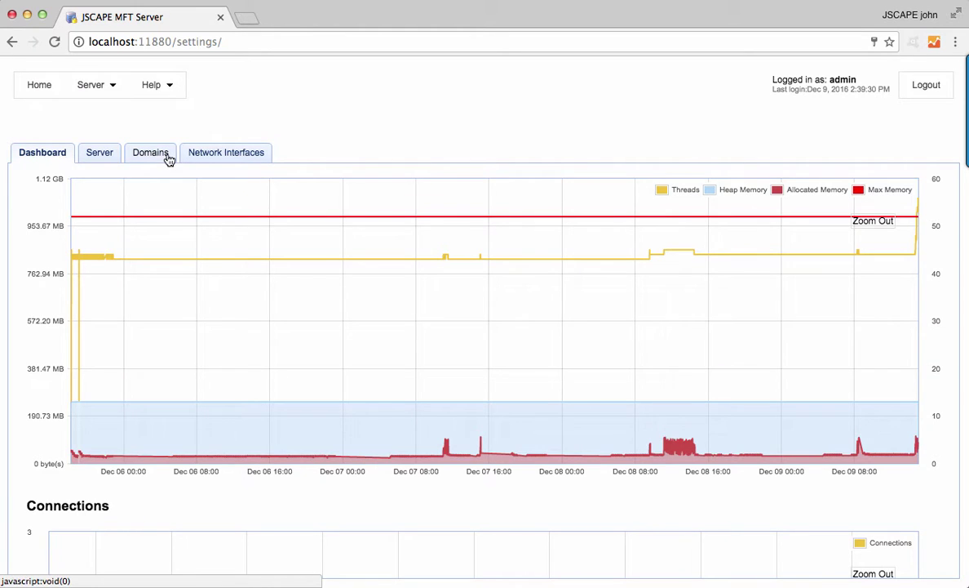
click(168, 160)
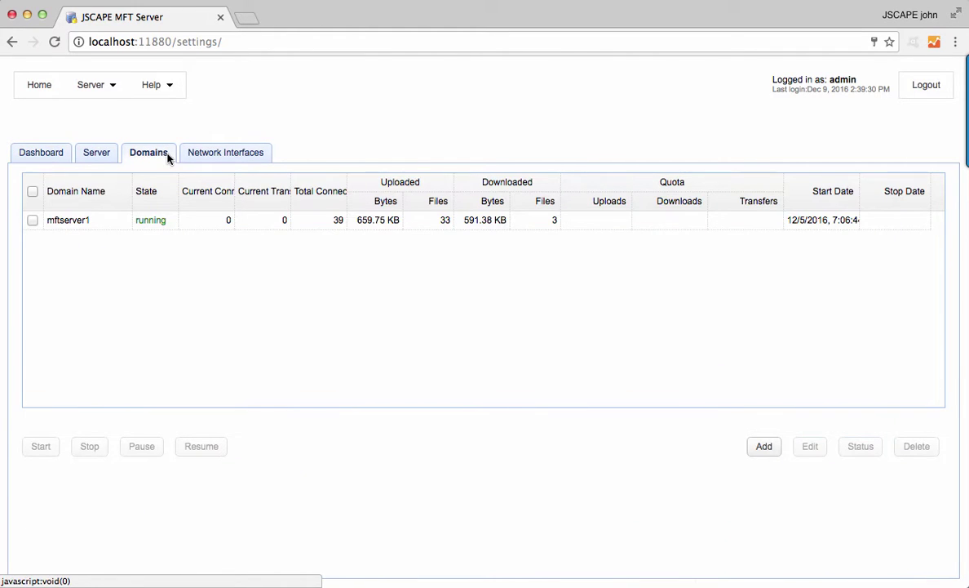
click(111, 217)
click(817, 452)
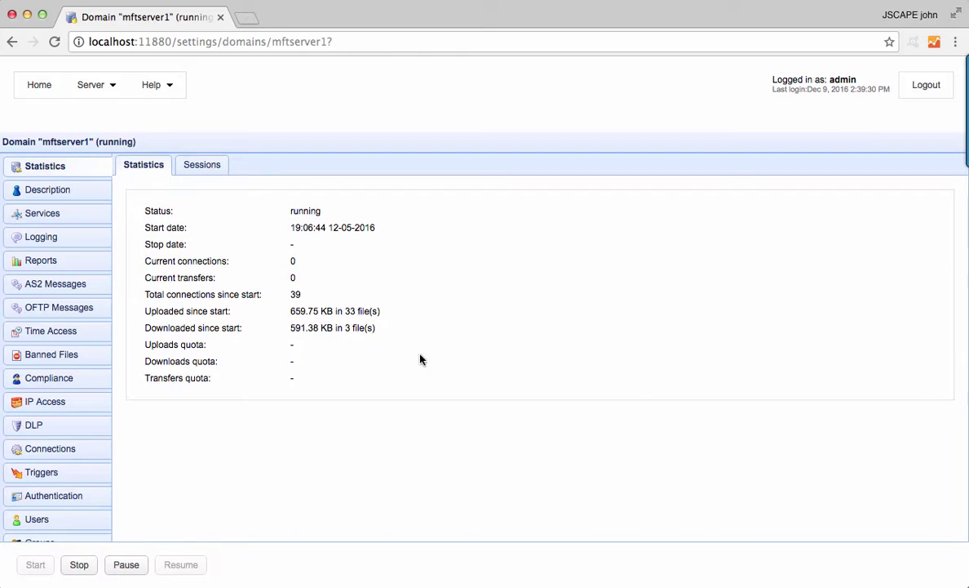
click(65, 239)
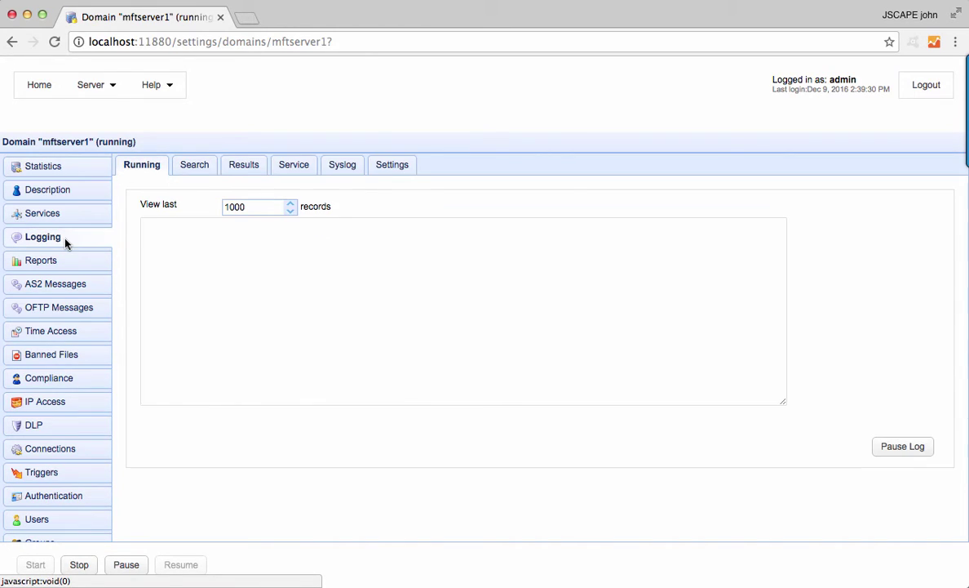
scroll(375, 300, down, 3)
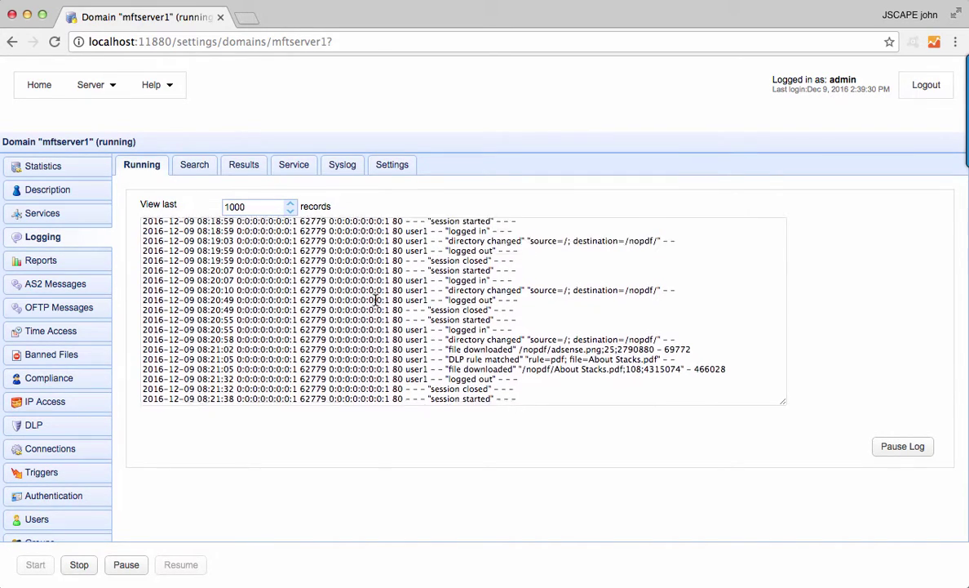
scroll(375, 300, down, 10)
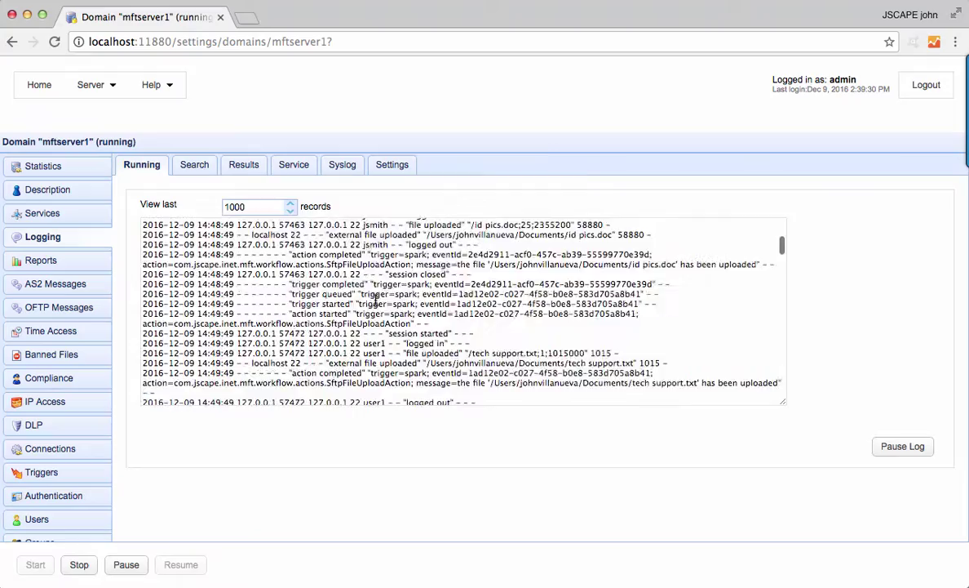
scroll(376, 300, down, 10)
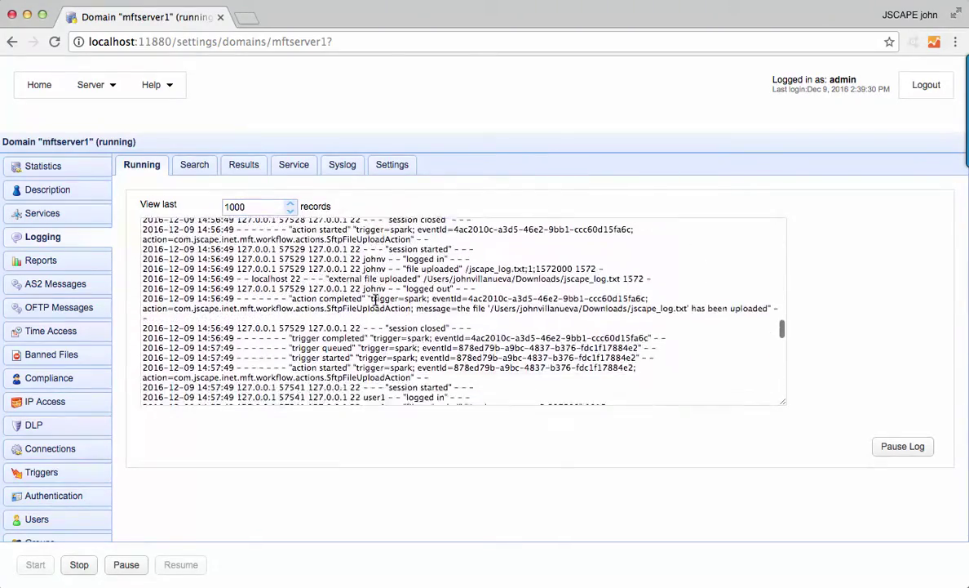
scroll(376, 300, down, 5)
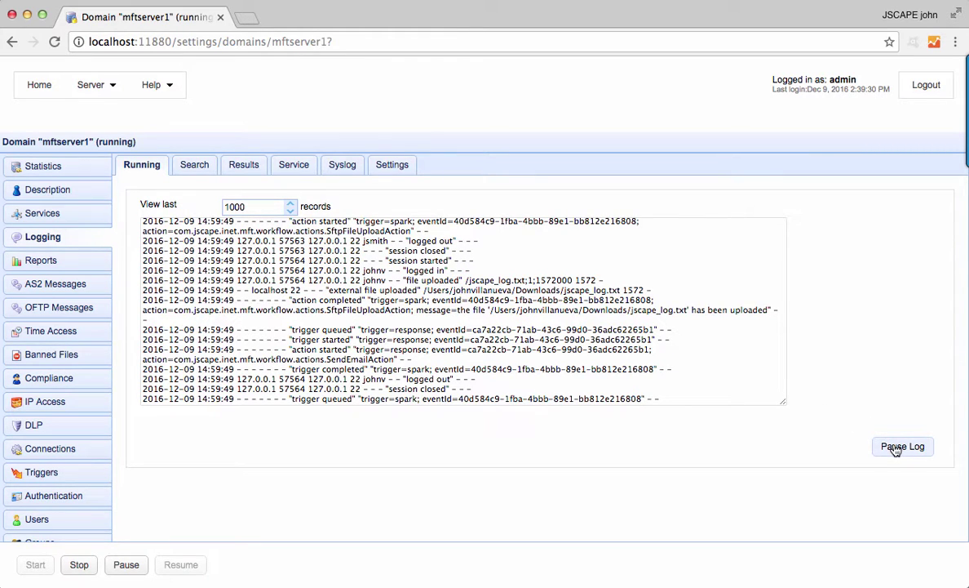
scroll(731, 344, up, 3)
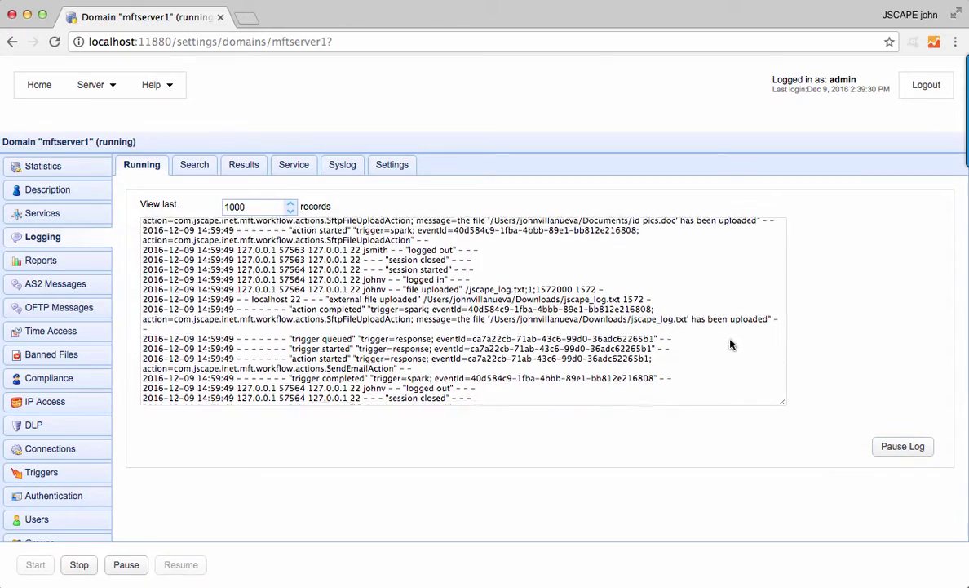
scroll(731, 344, down, 5)
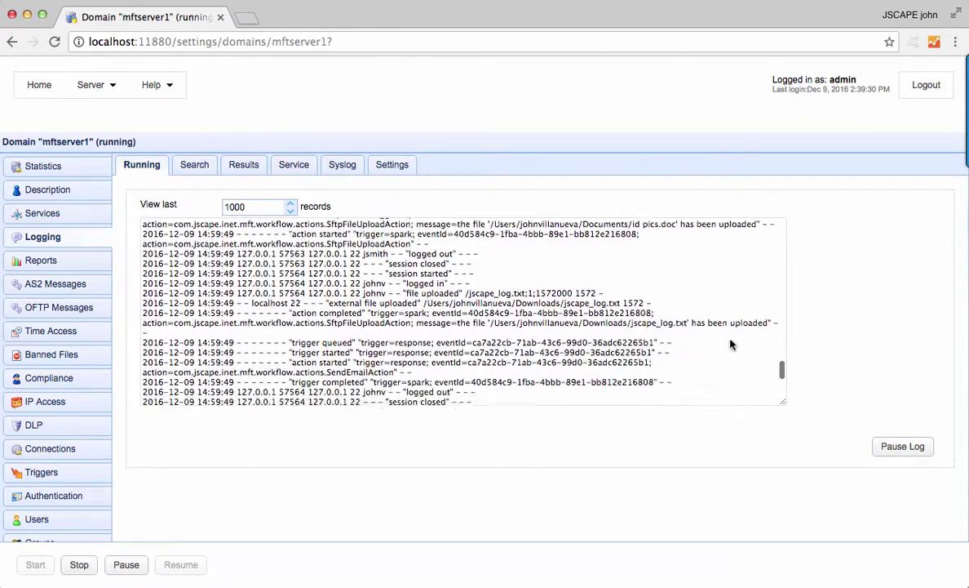
scroll(731, 344, up, 4)
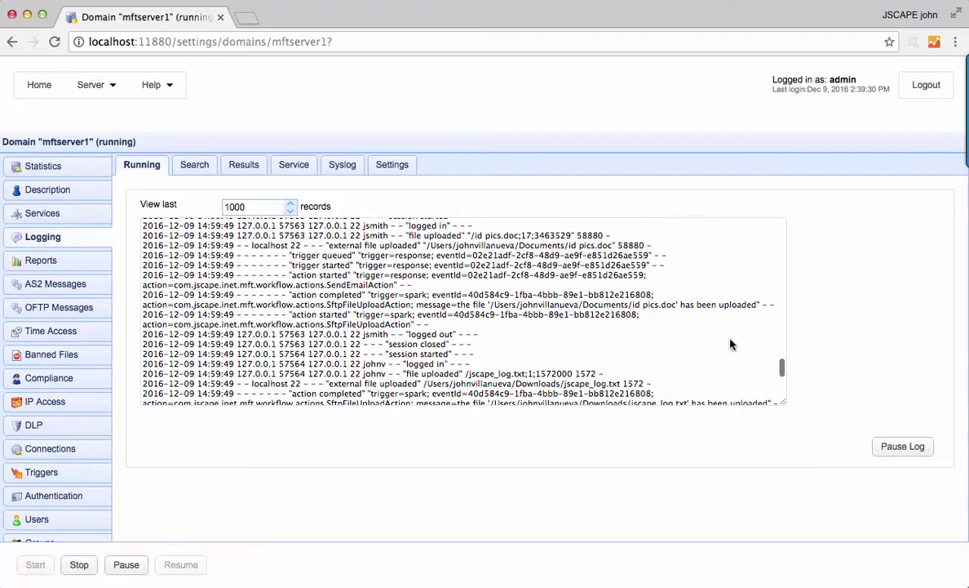
scroll(731, 343, up, 2)
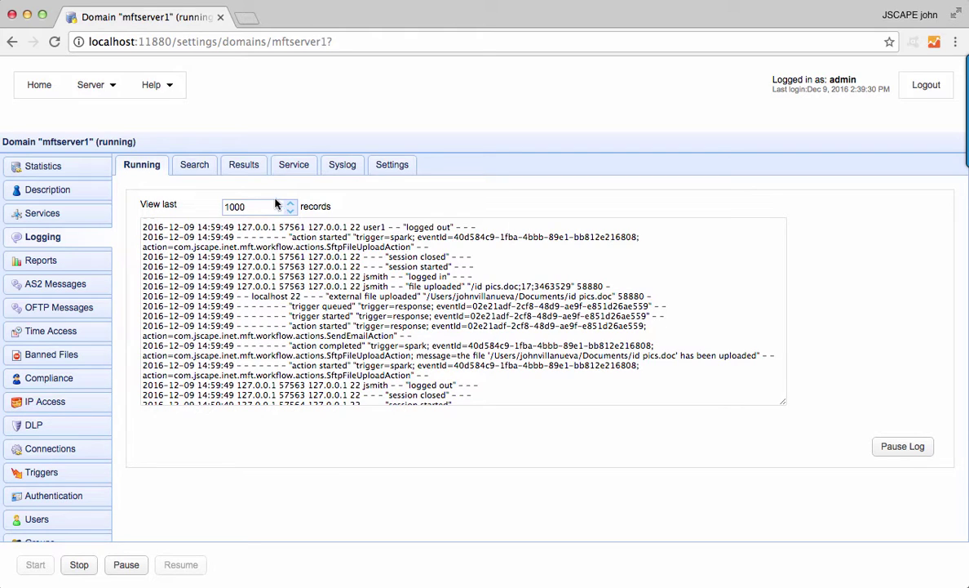
Name a new log search 'user1 file transfer activities'.
click(203, 166)
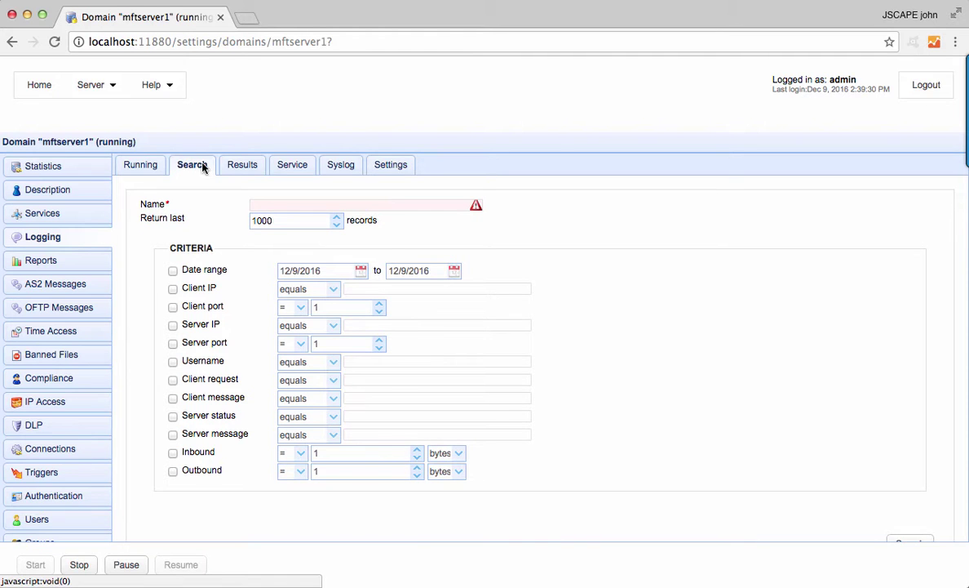
mouse_move(280, 204)
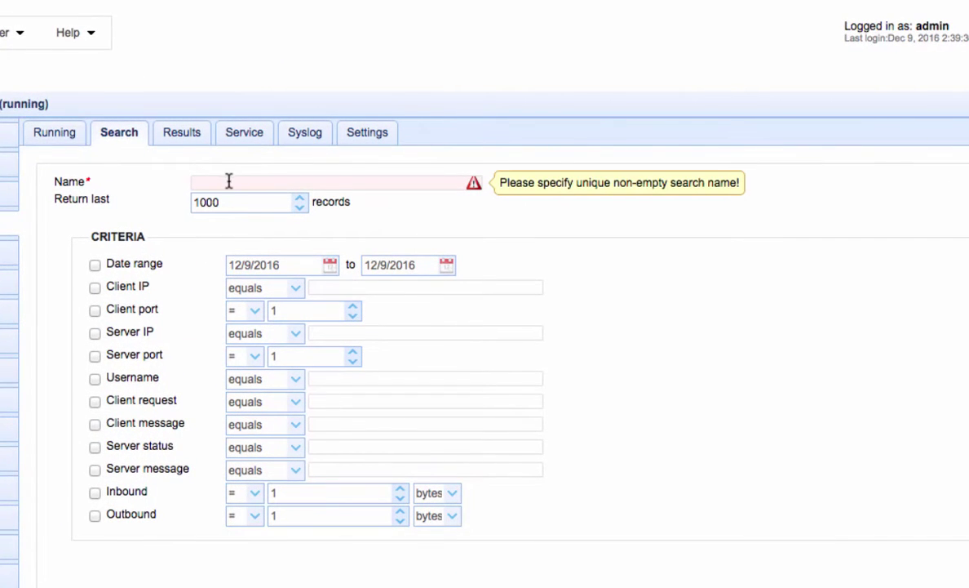
click(229, 181)
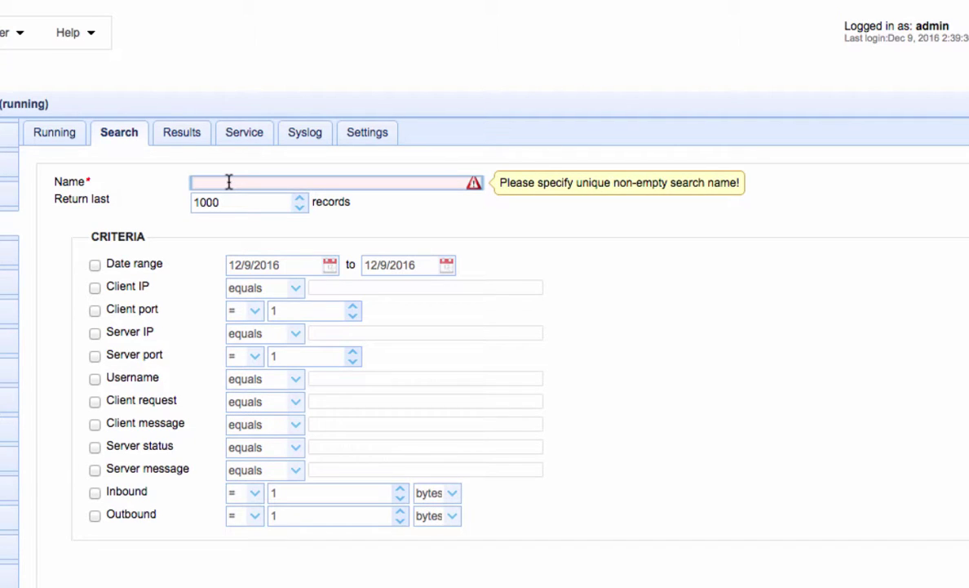
text(user1 file tra)
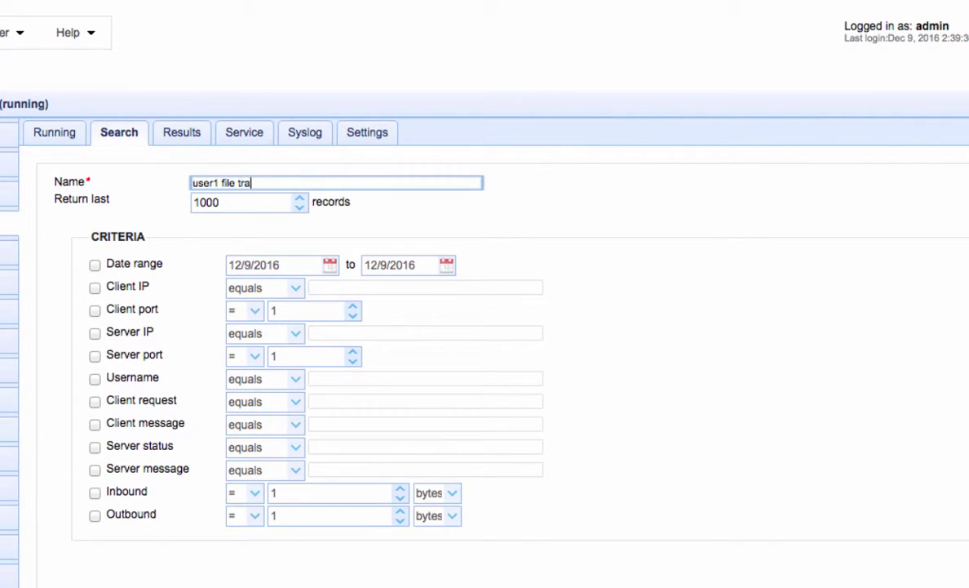
text(nsfer activities)
Limit the search to a date range starting 9/1/2016 and username user1.
click(95, 266)
click(329, 265)
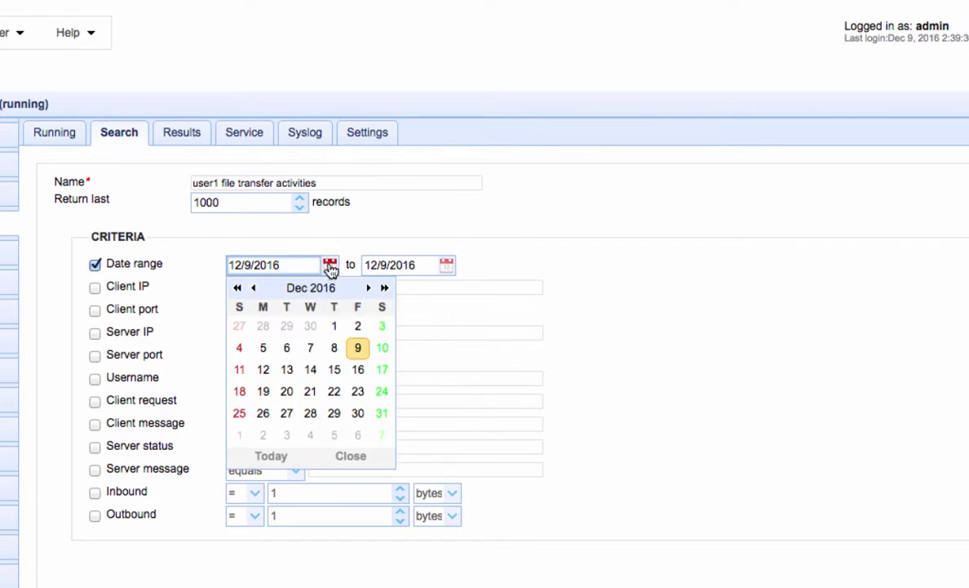
click(256, 286)
click(256, 286)
click(256, 286)
click(337, 327)
click(95, 379)
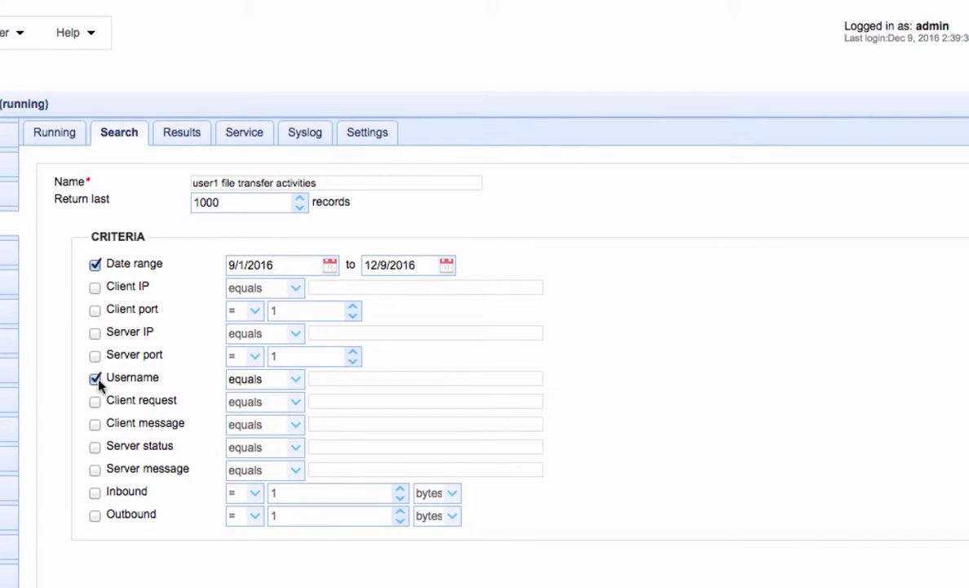
text(user1)
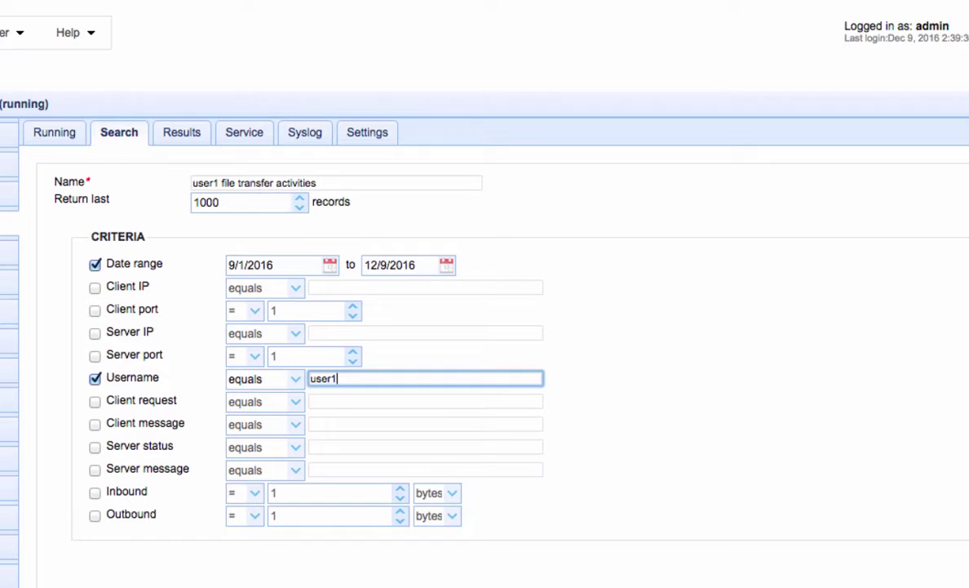
scroll(851, 451, down, 1)
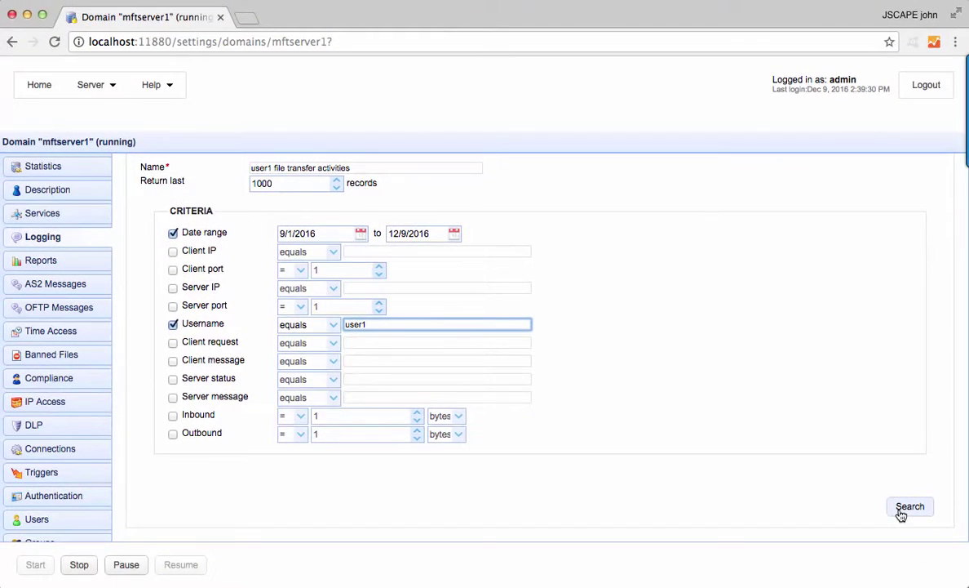
Run the user1 search, refresh until it reaches 100%, then view and close its records.
click(909, 507)
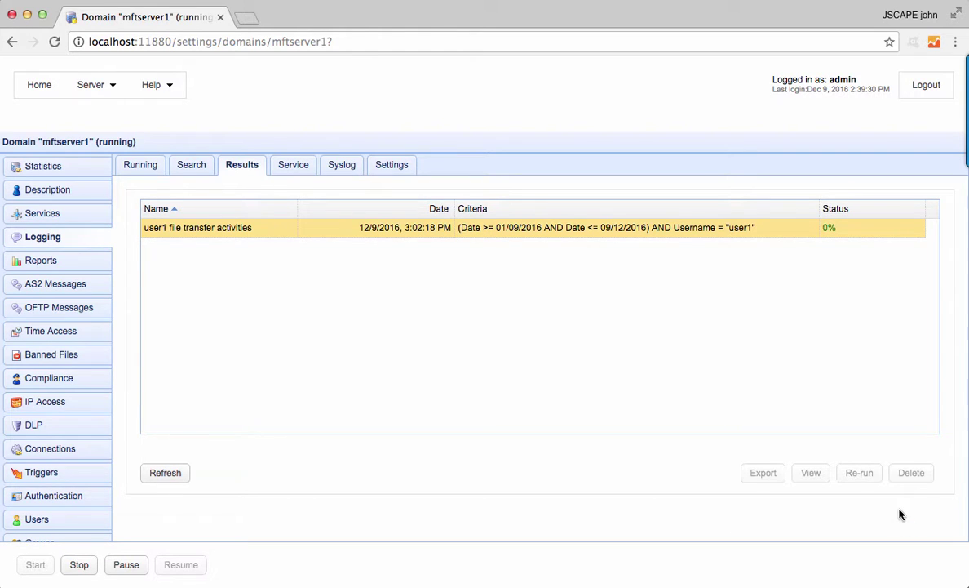
click(163, 474)
click(811, 474)
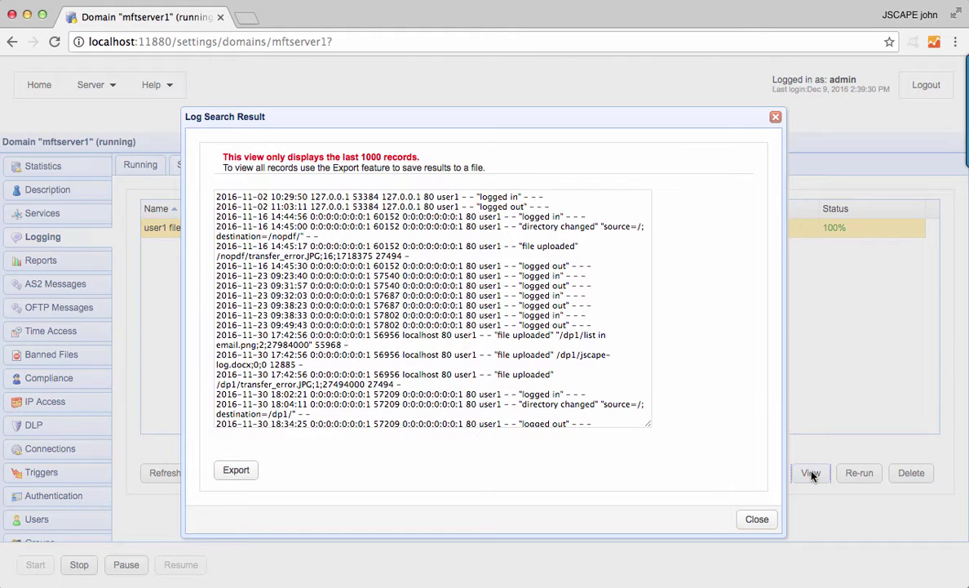
click(248, 478)
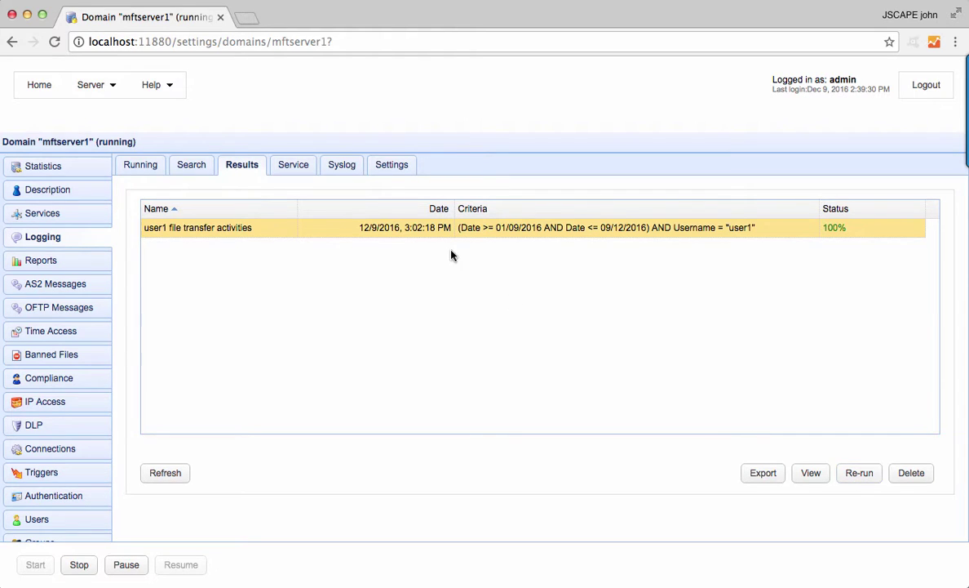
Show the Service settings and review the file and database Log to options, keeping file.
click(295, 167)
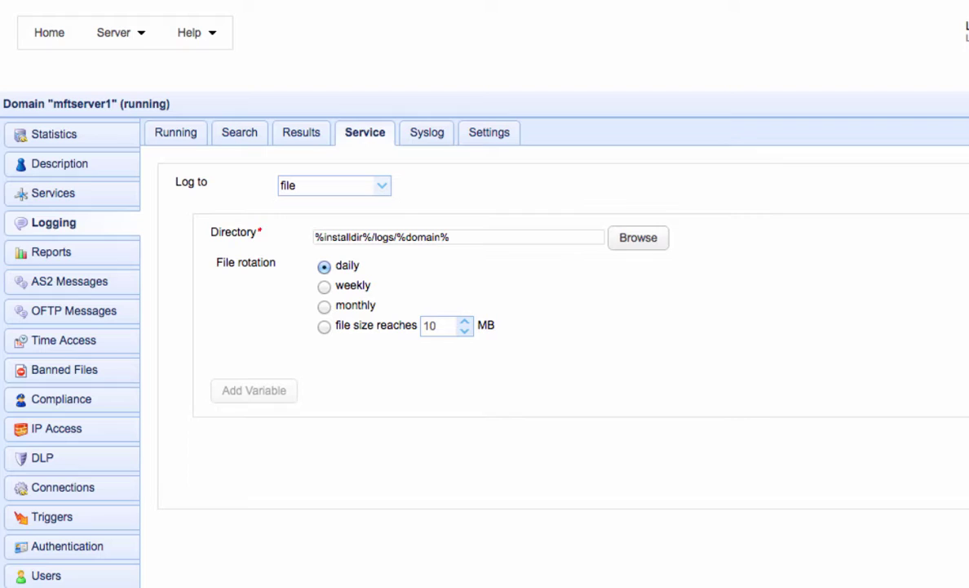
click(383, 188)
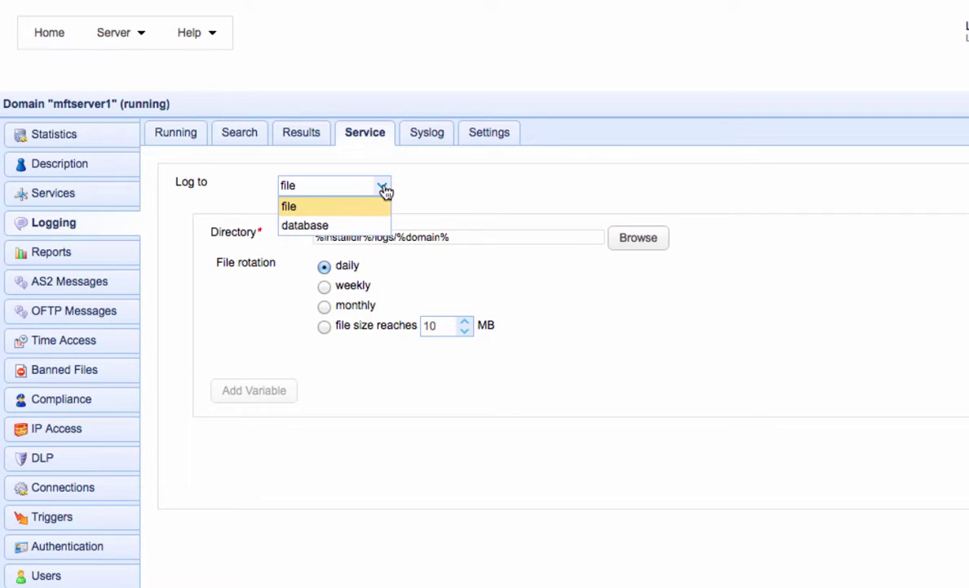
click(385, 190)
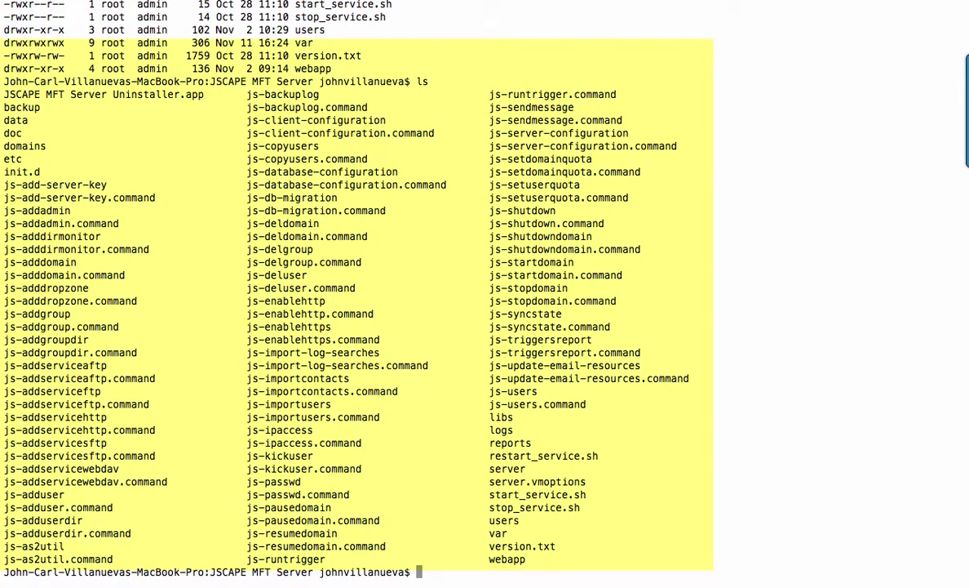
Print the install path, move into the logs folder, and list its contents.
text(pwd)
key(Return)
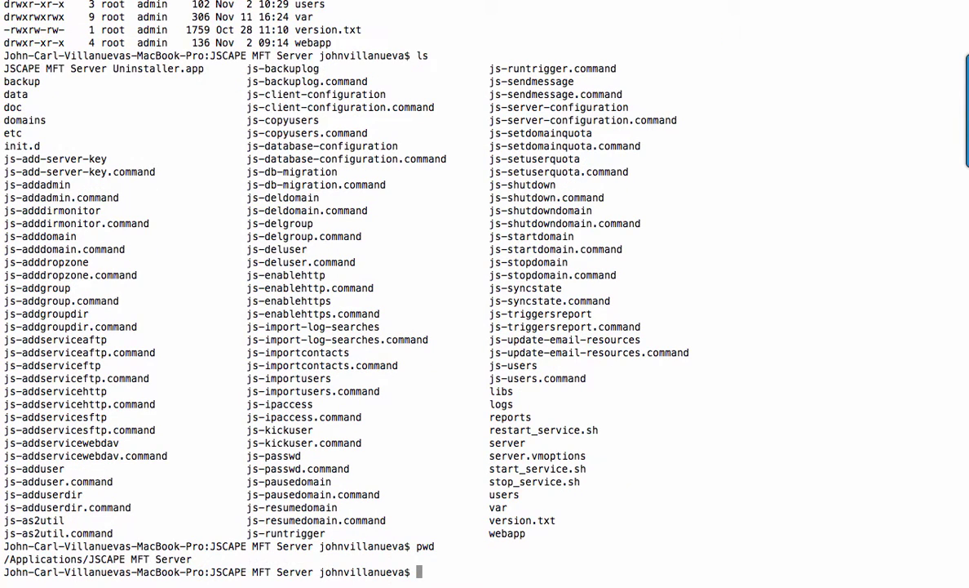
text(cd logs)
key(Return)
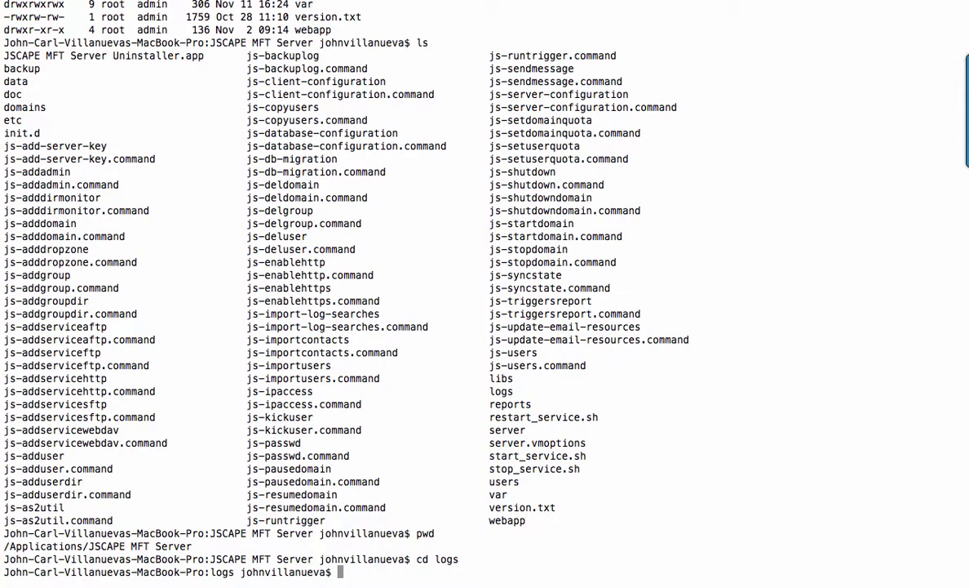
text(ls)
key(Return)
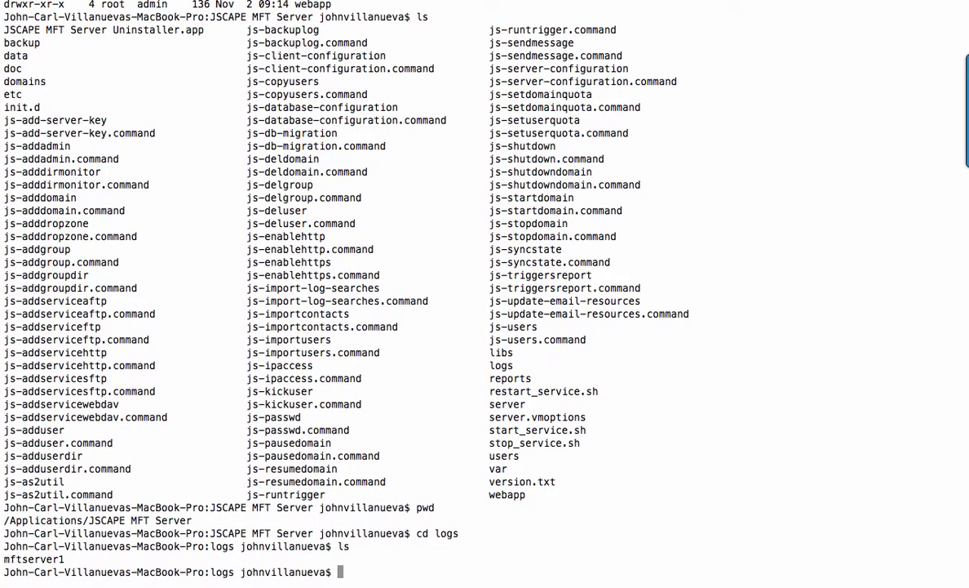
Enter mftserver1, list its daily logs, and open 2016-12-09.log with less.
text(cd mftserver1)
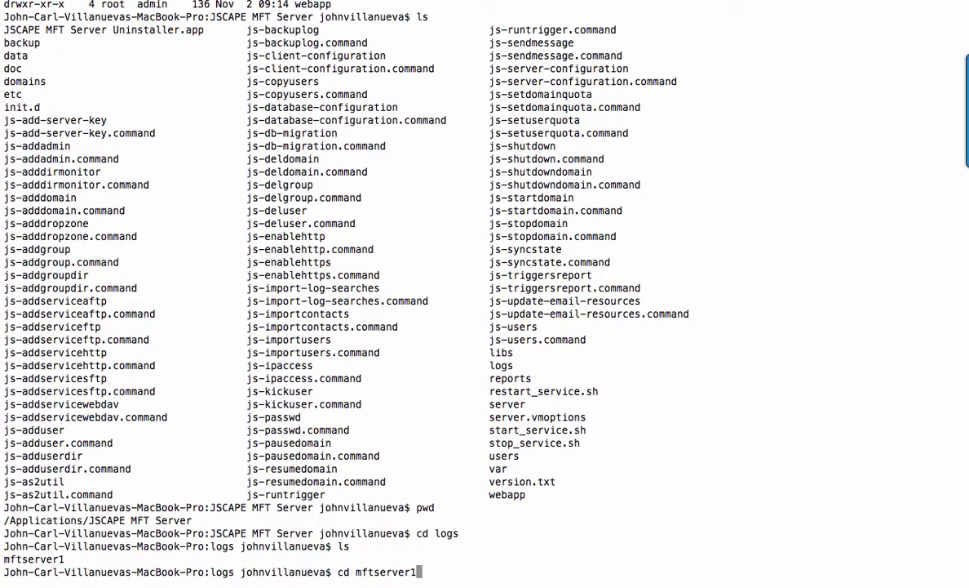
key(Return)
text(ls)
key(Return)
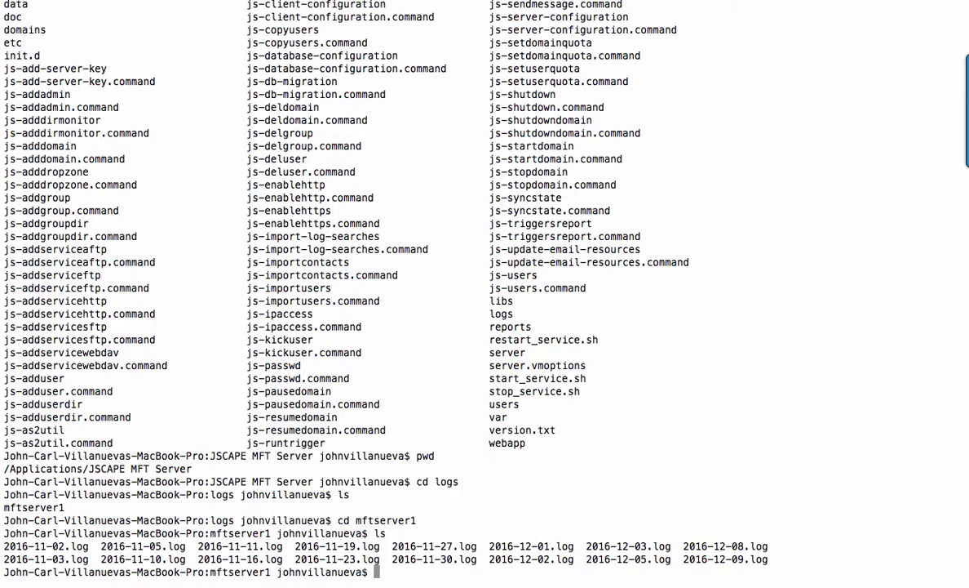
text(less 2016-12-09.log)
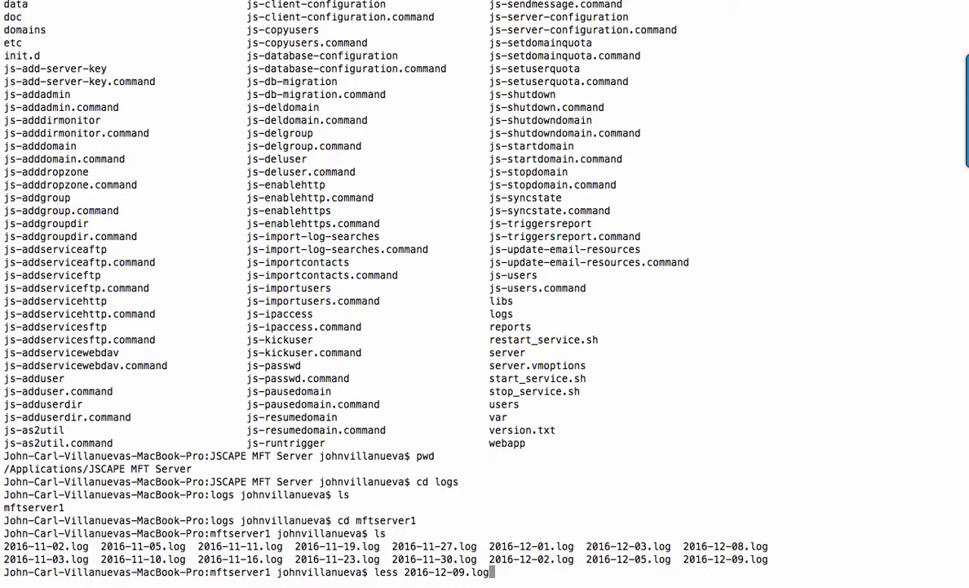
key(Return)
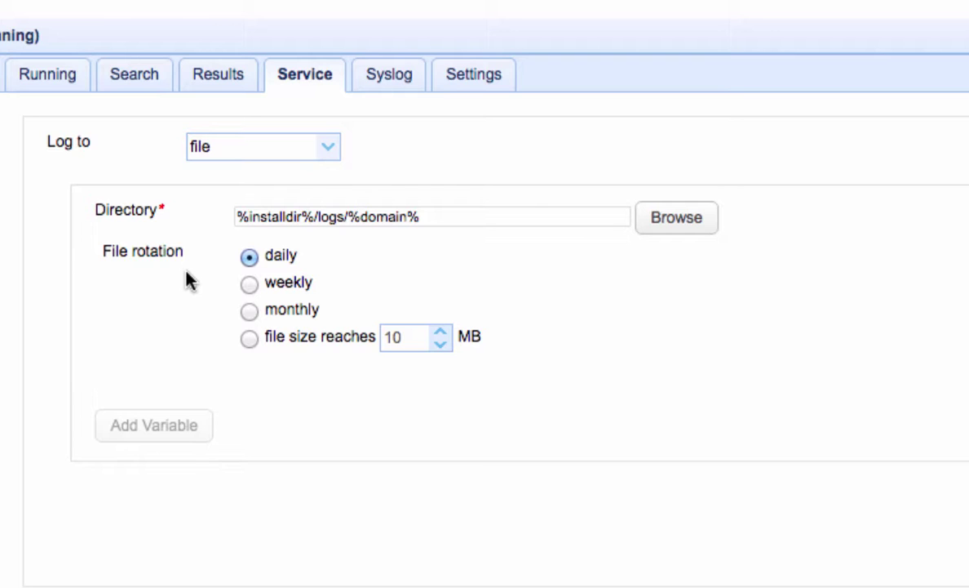
Switch logging to database with URL jdbc:mysql://localhost/jscape, username admin, and the database password.
click(334, 155)
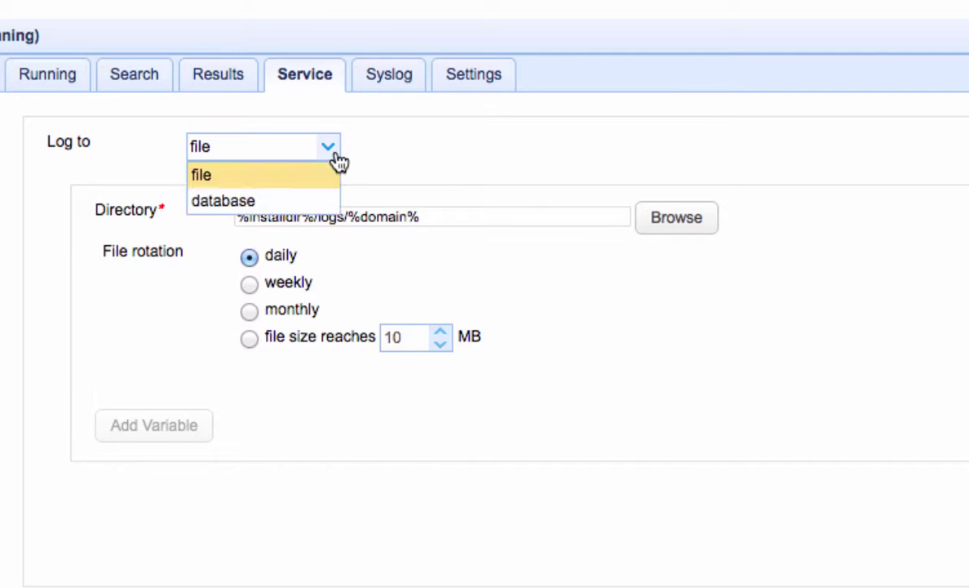
click(310, 204)
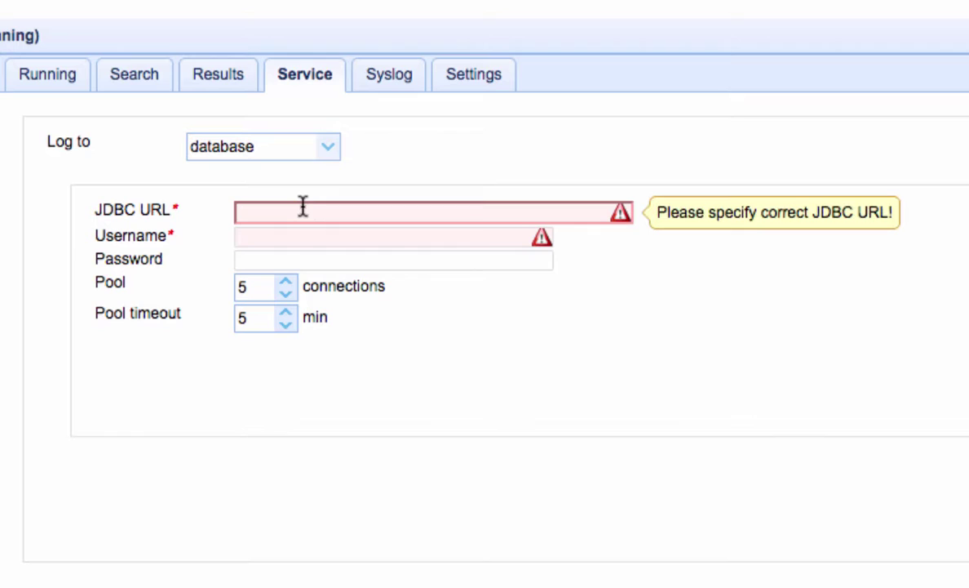
click(301, 210)
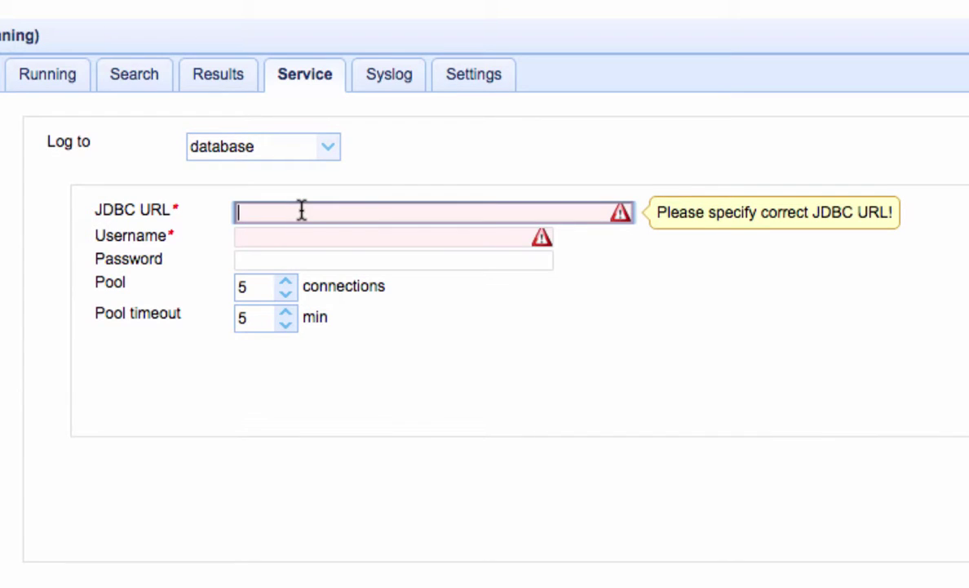
text(jdbc)
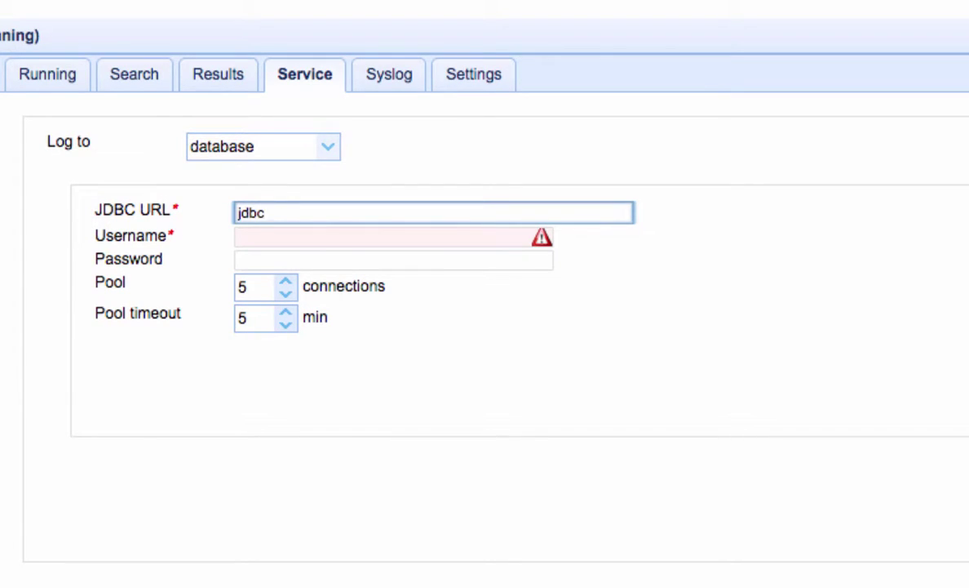
text(:mysql://)
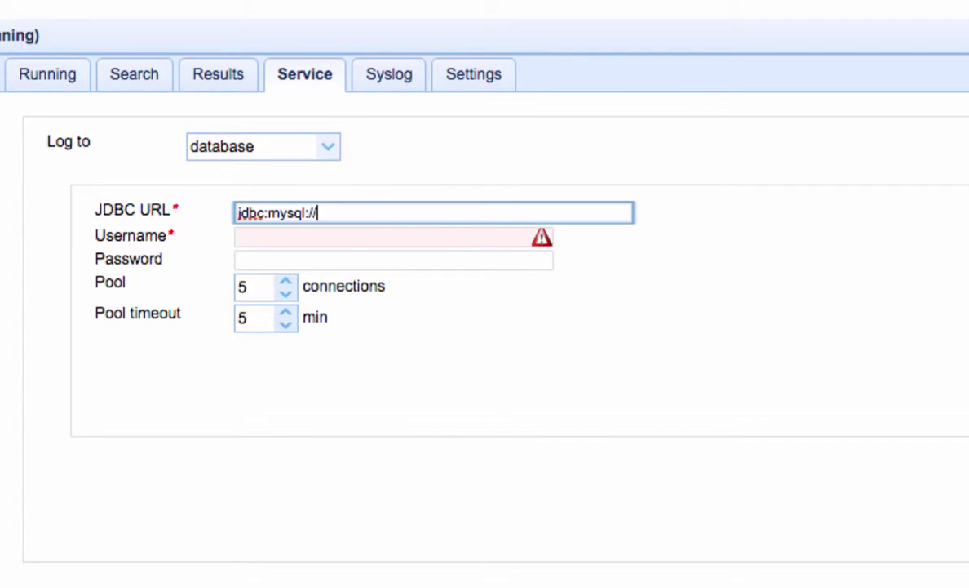
text(localhost)
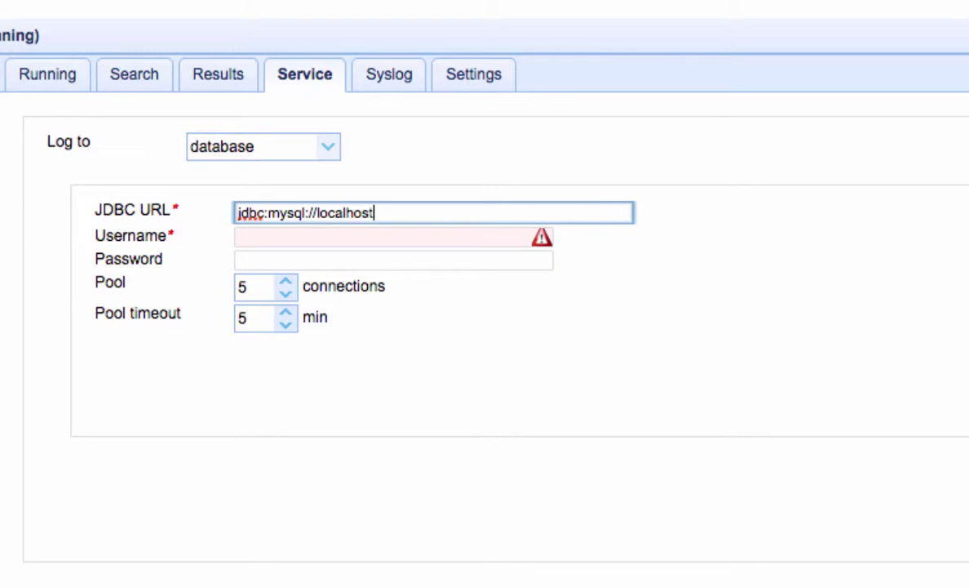
text(/jscape)
click(245, 236)
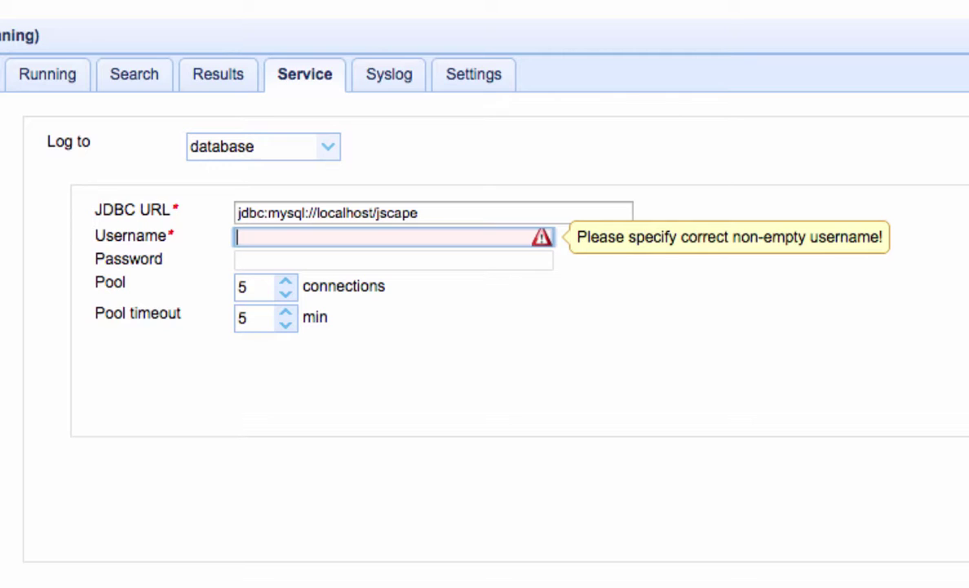
text(admin)
key(Tab)
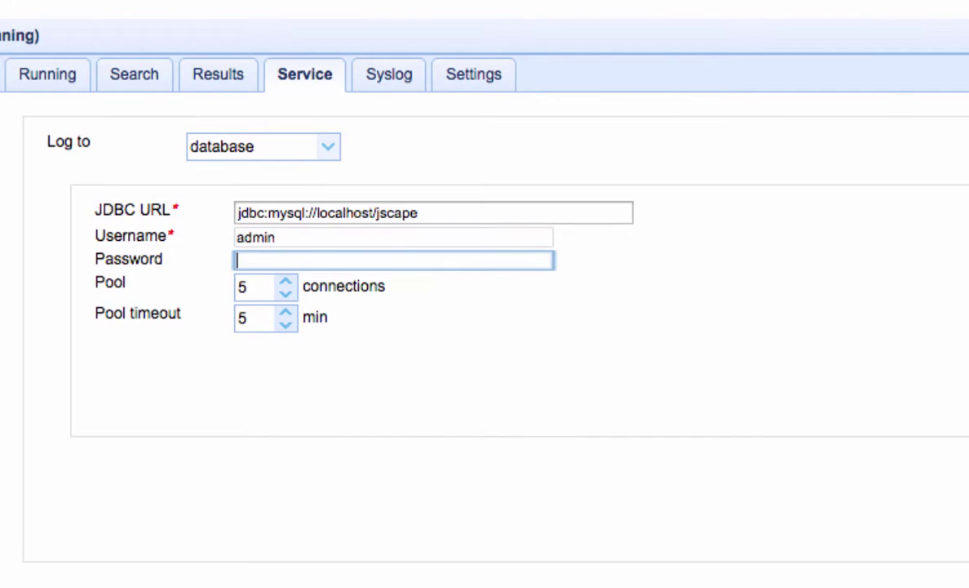
text(••••••••)
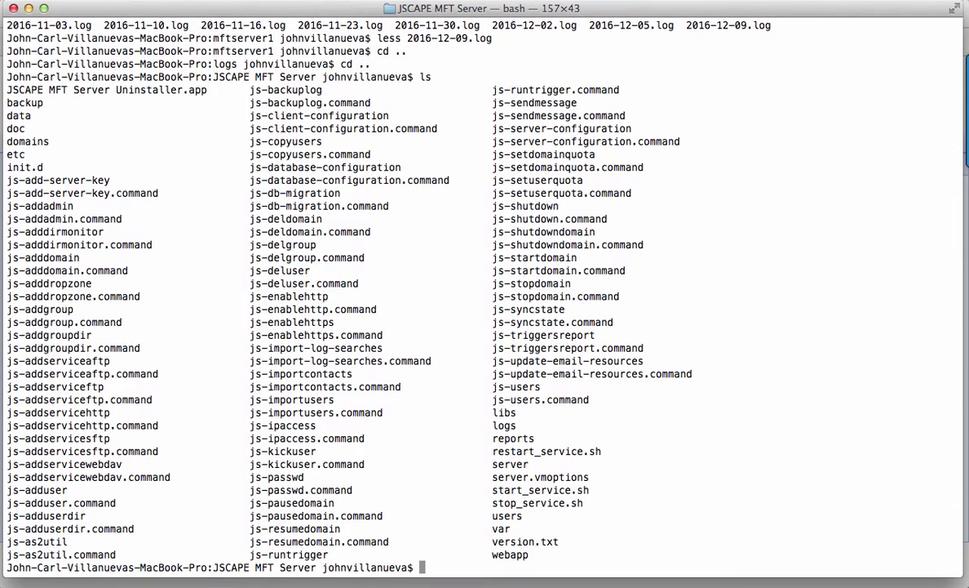
List the etc folder's files, return to and list the install folder, then enter libs/jdbc.
text(cd etc)
key(Return)
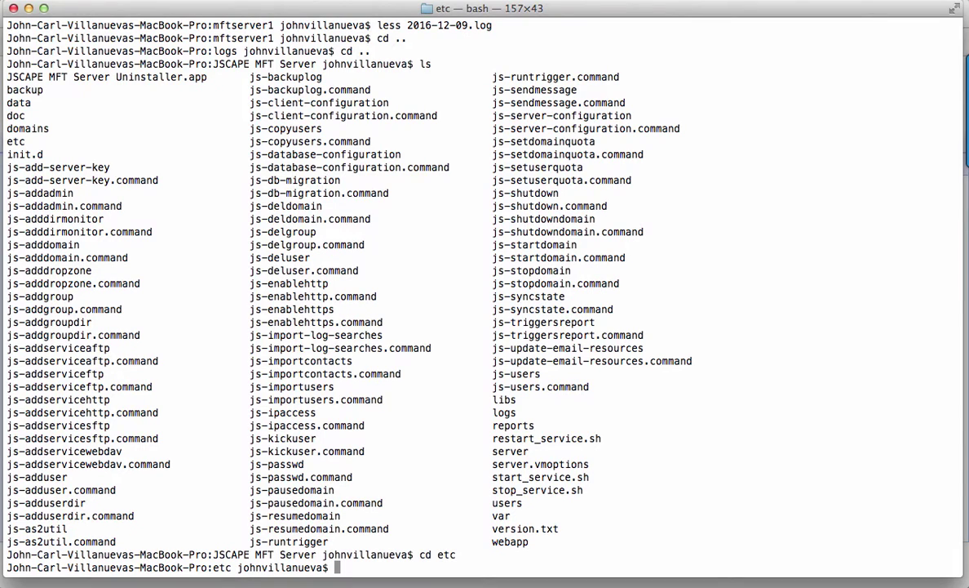
text(ls)
key(Return)
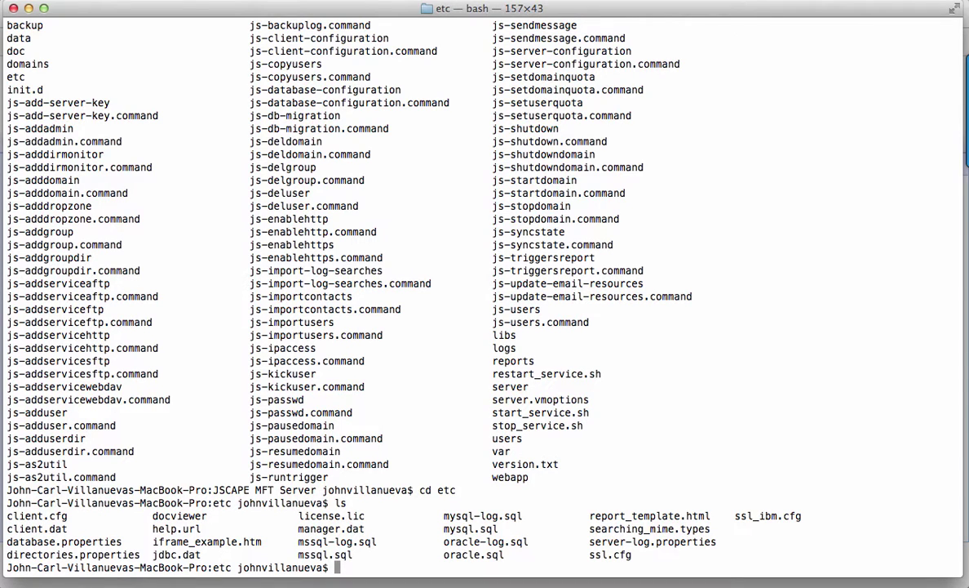
text(cd ..)
key(Return)
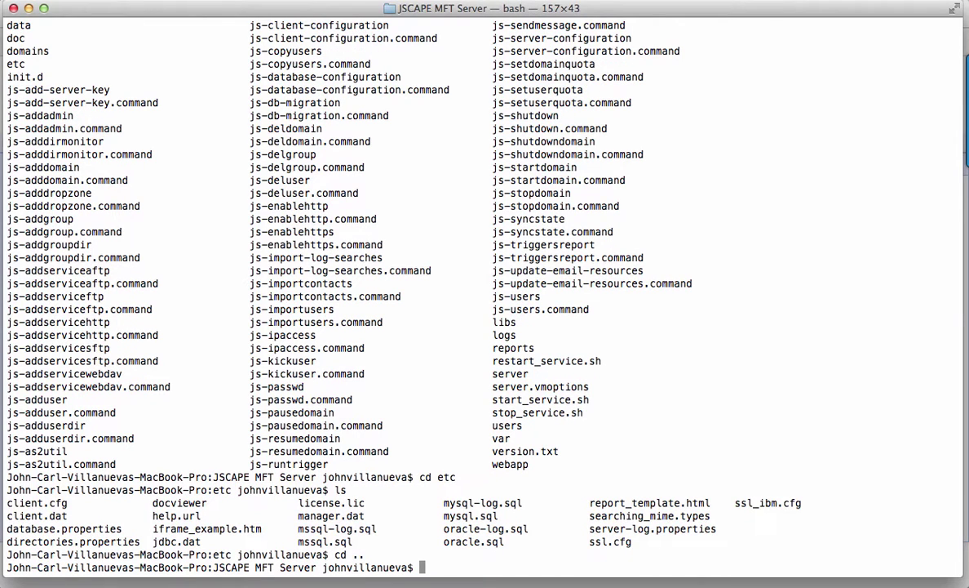
text(ls)
key(Return)
text(cd )
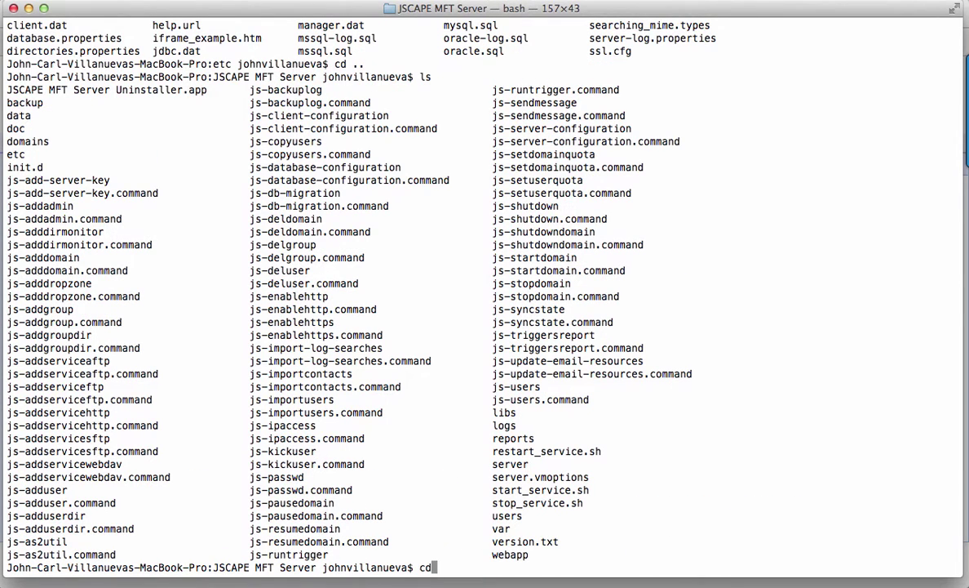
text(libs/jdbc)
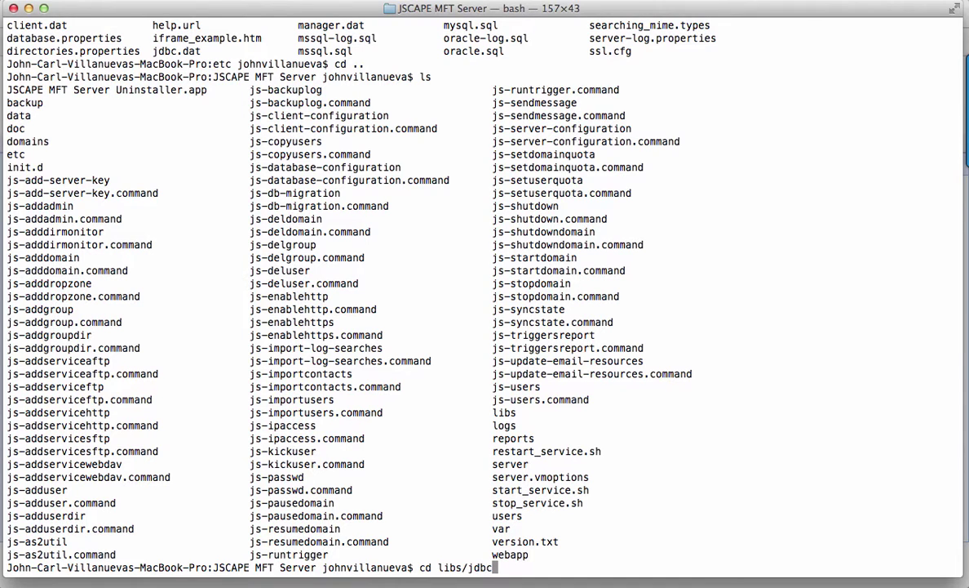
key(Return)
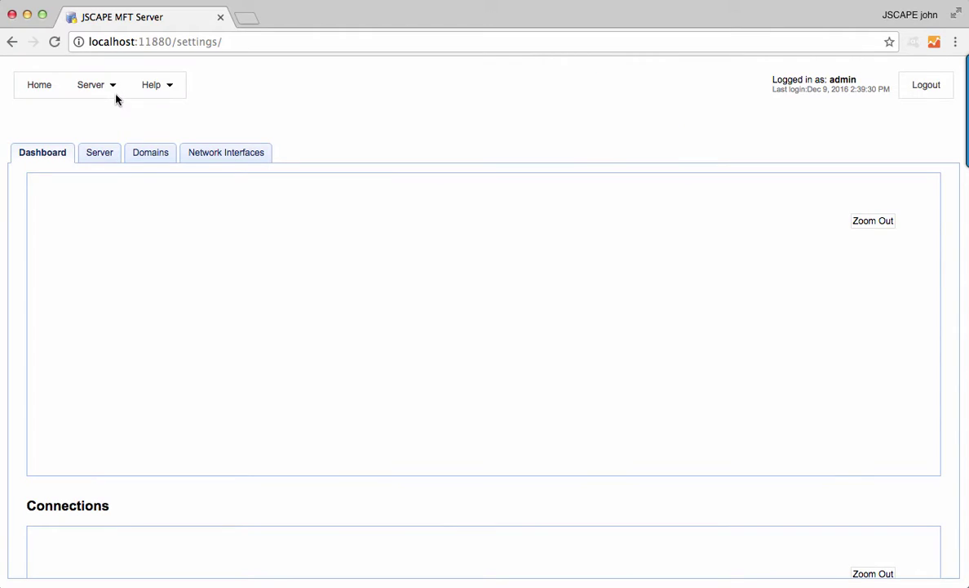
click(119, 97)
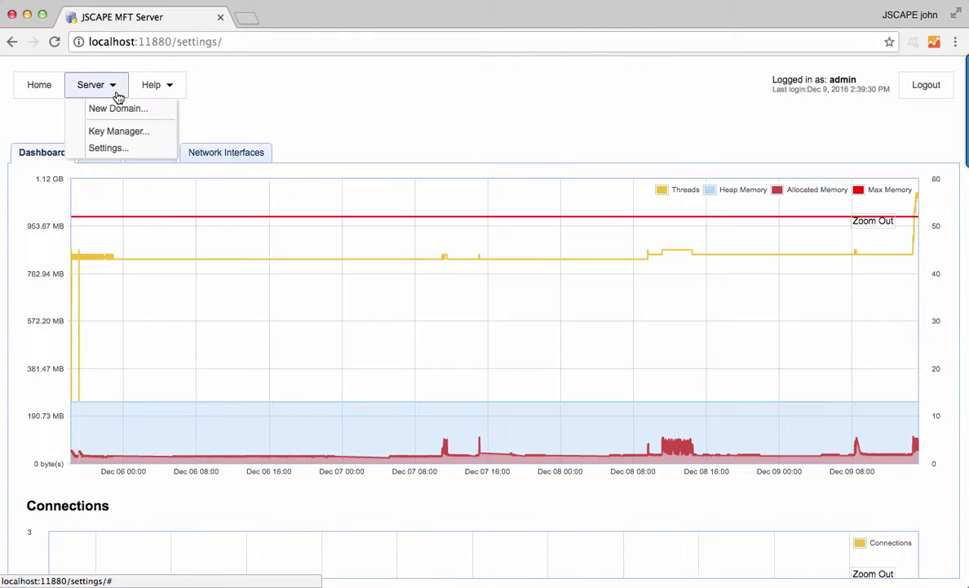
click(116, 150)
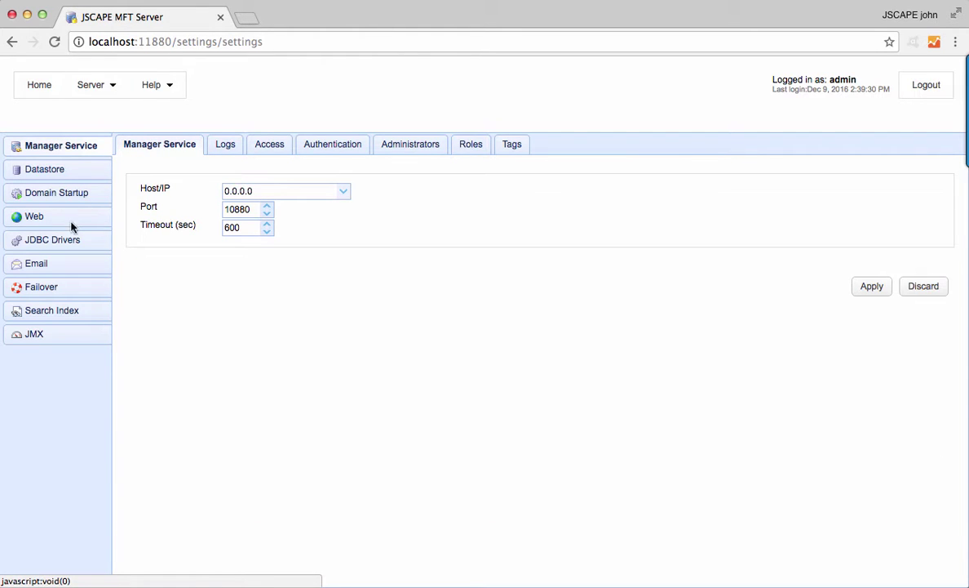
click(63, 245)
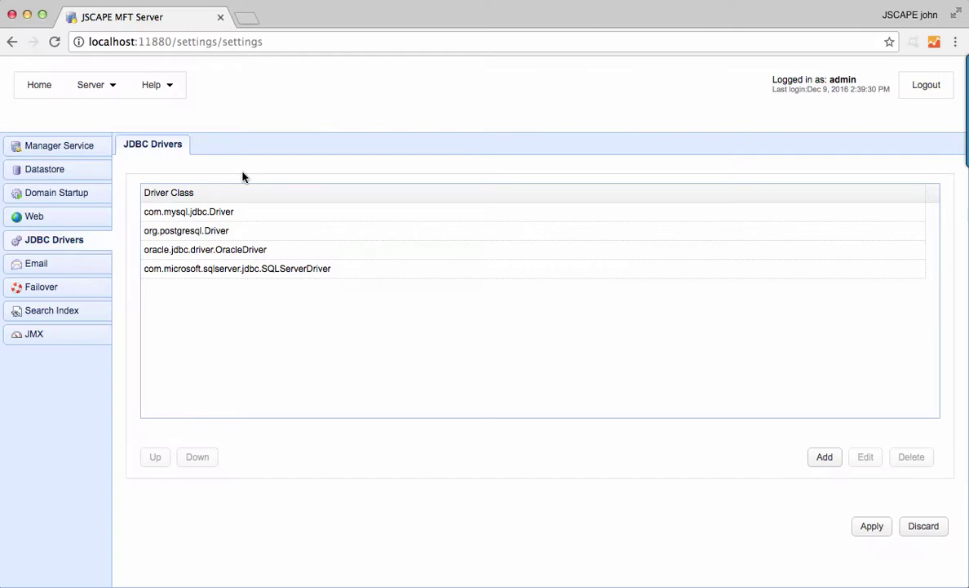
click(41, 89)
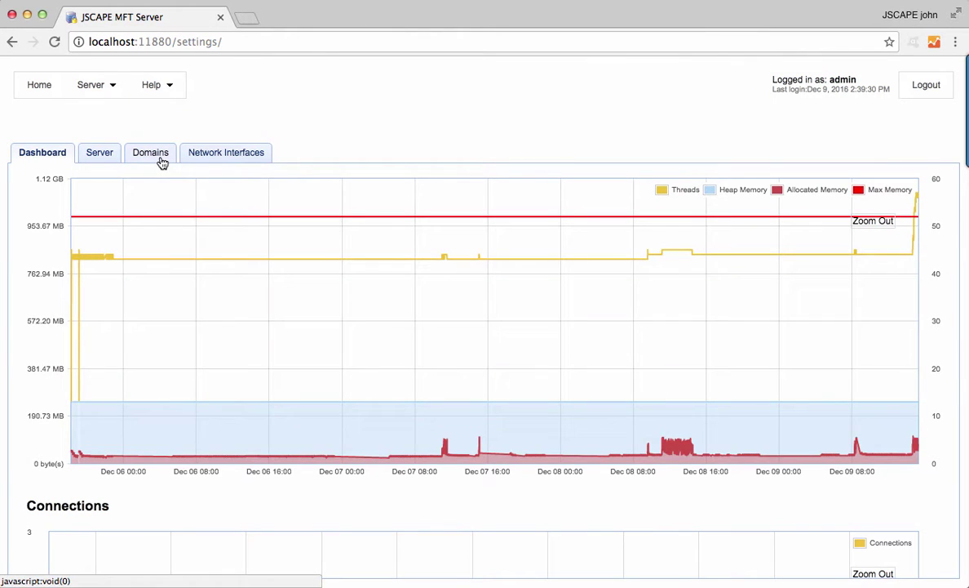
Enable syslog for the mftserver1 domain with host 192.168.100.106.
click(163, 163)
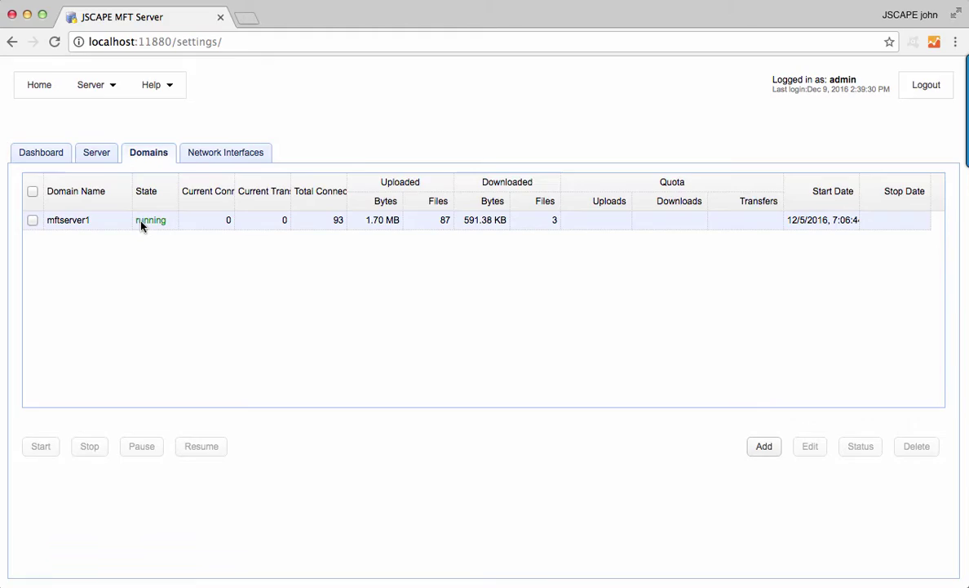
double_click(143, 226)
click(61, 238)
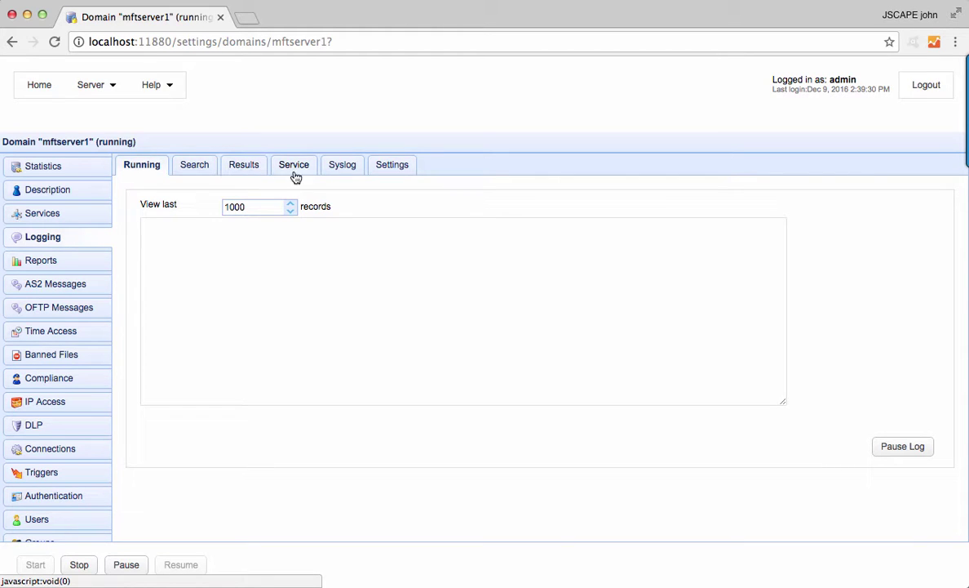
click(339, 168)
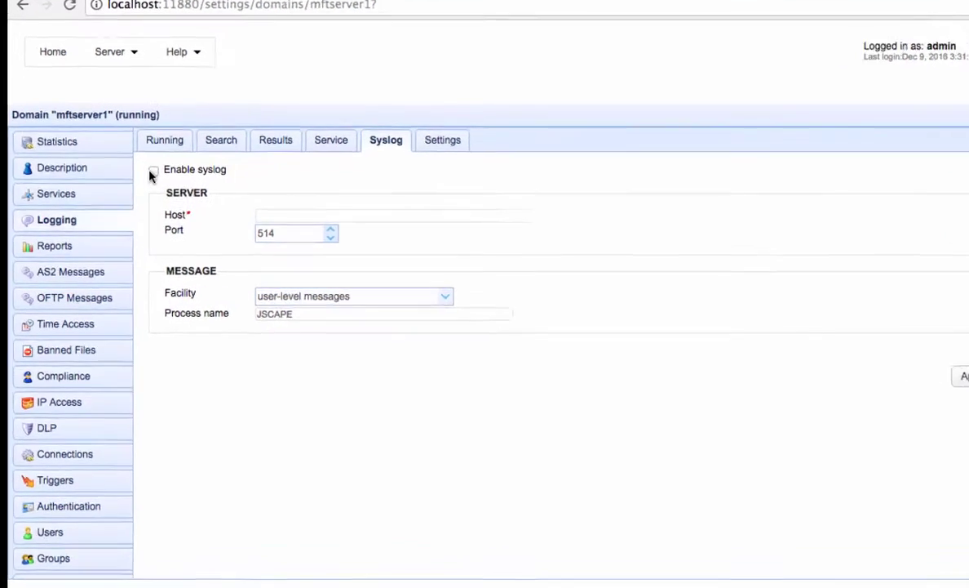
click(153, 172)
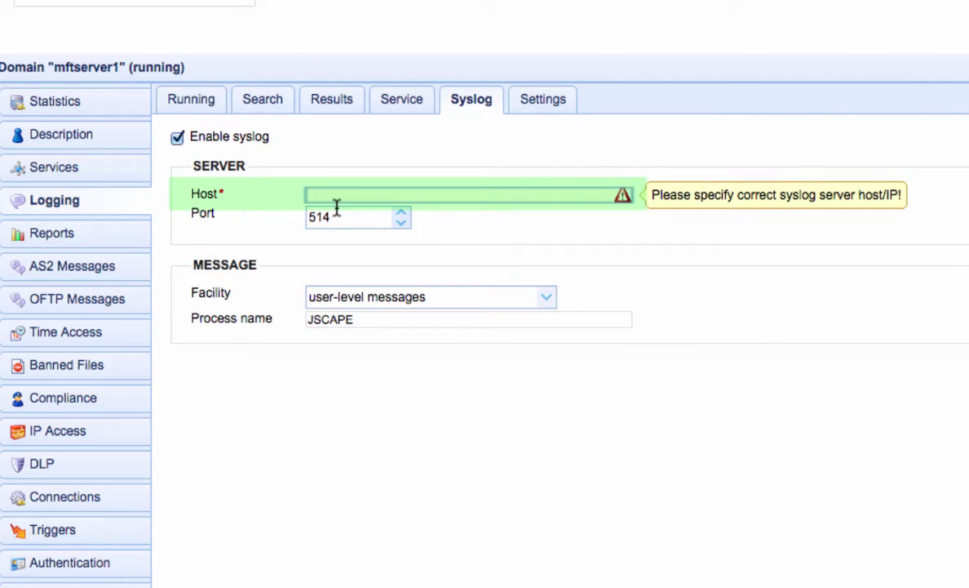
text(192.16)
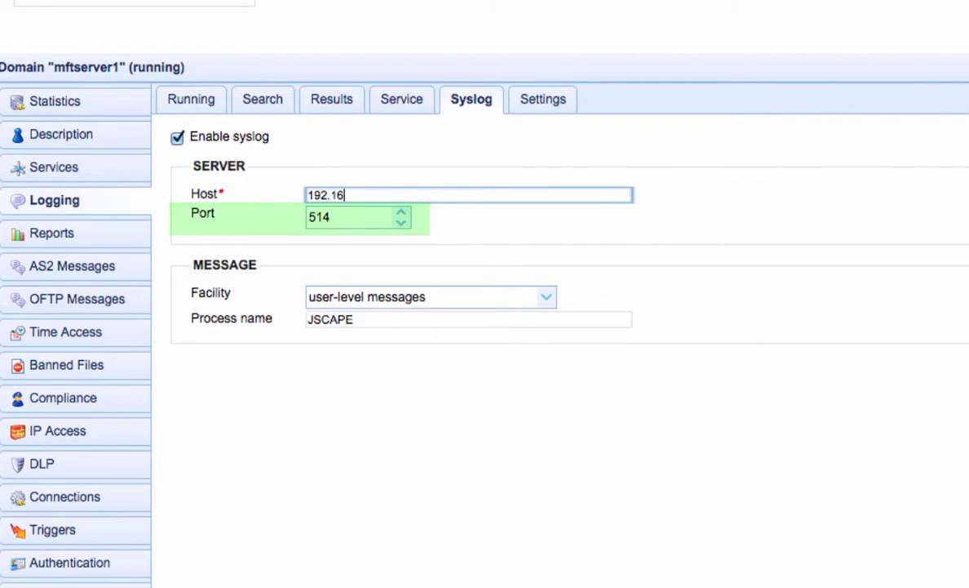
text(8.100.10)
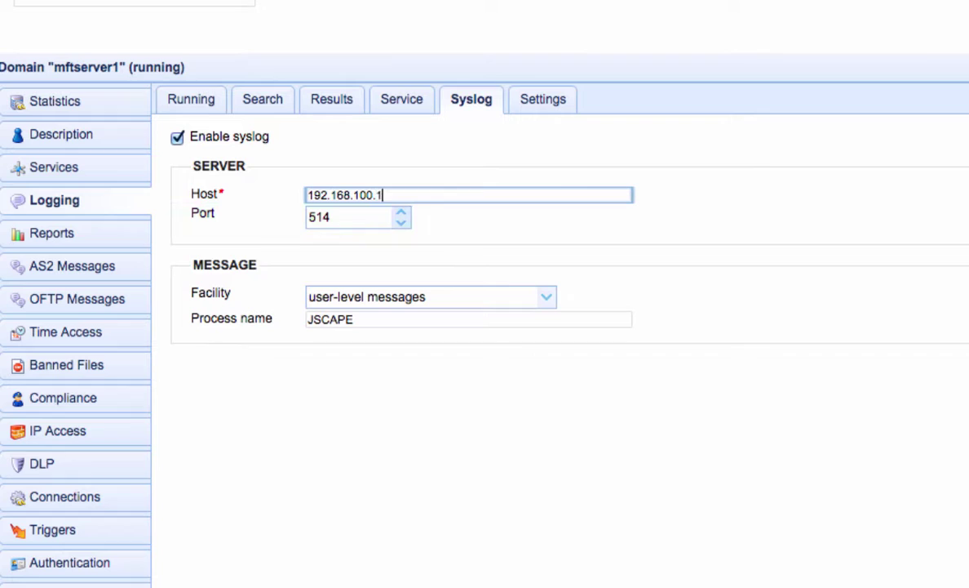
text(6)
Display the Logging Settings showing the 100-record max buffer size and verbose log option.
click(553, 102)
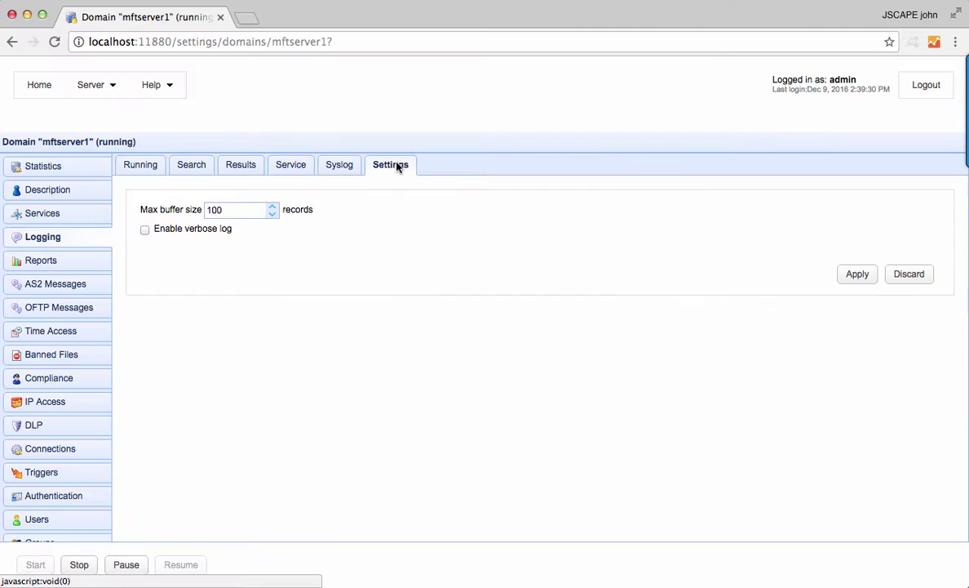